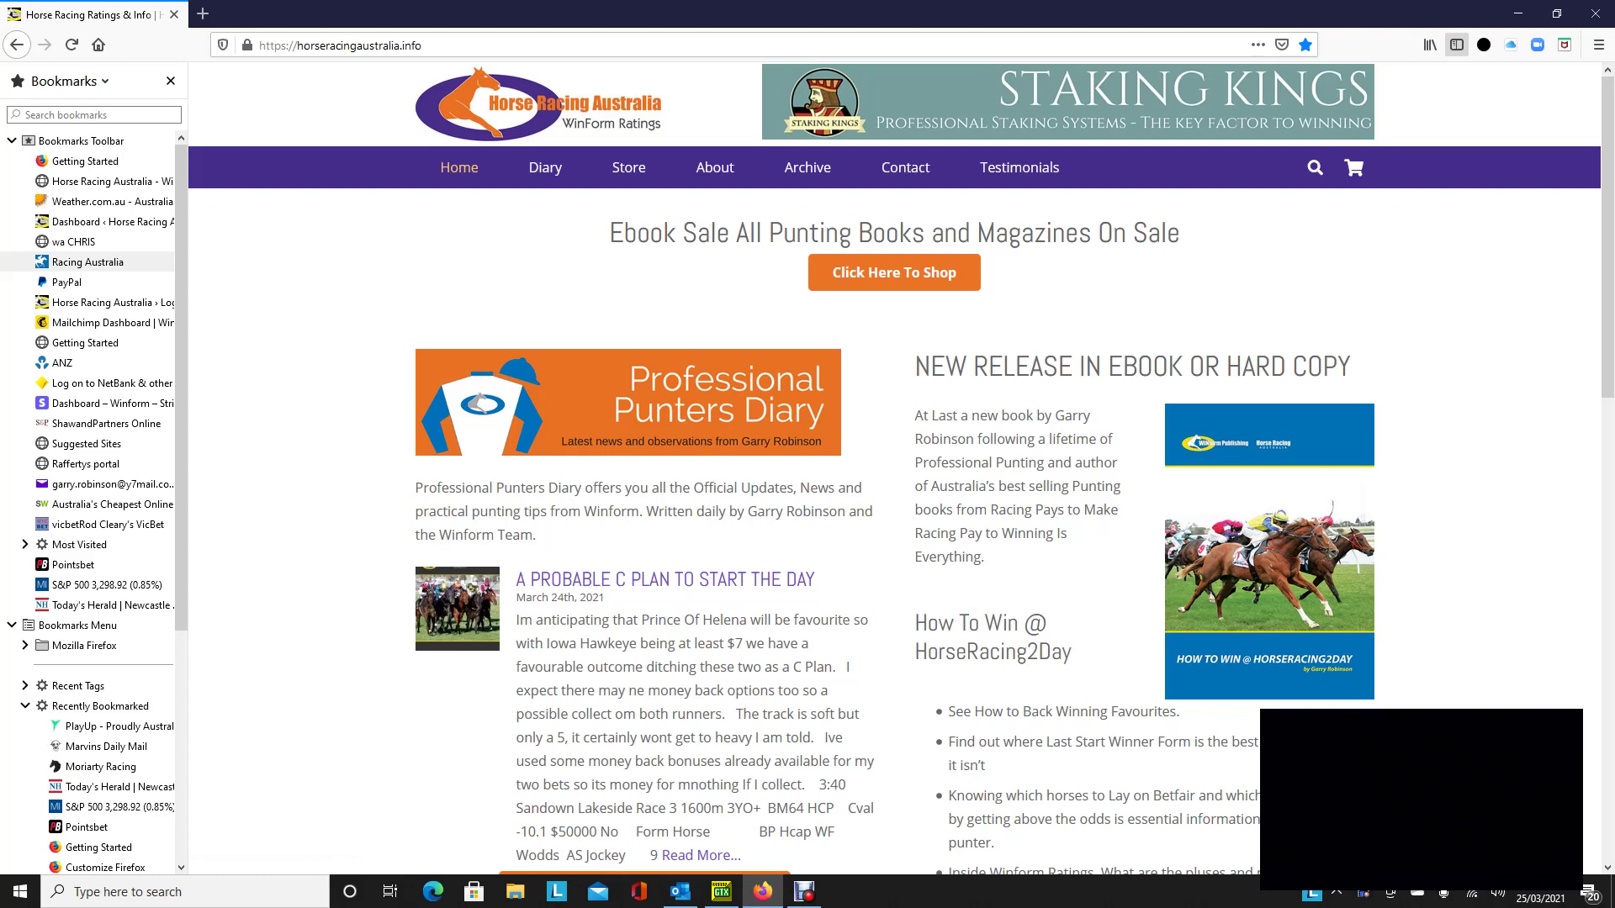
# - Switch to GTX and examine Star Of The Seas' past runs in Rosehill race 6, returning to the race field
pyautogui.moveTo(721, 891)
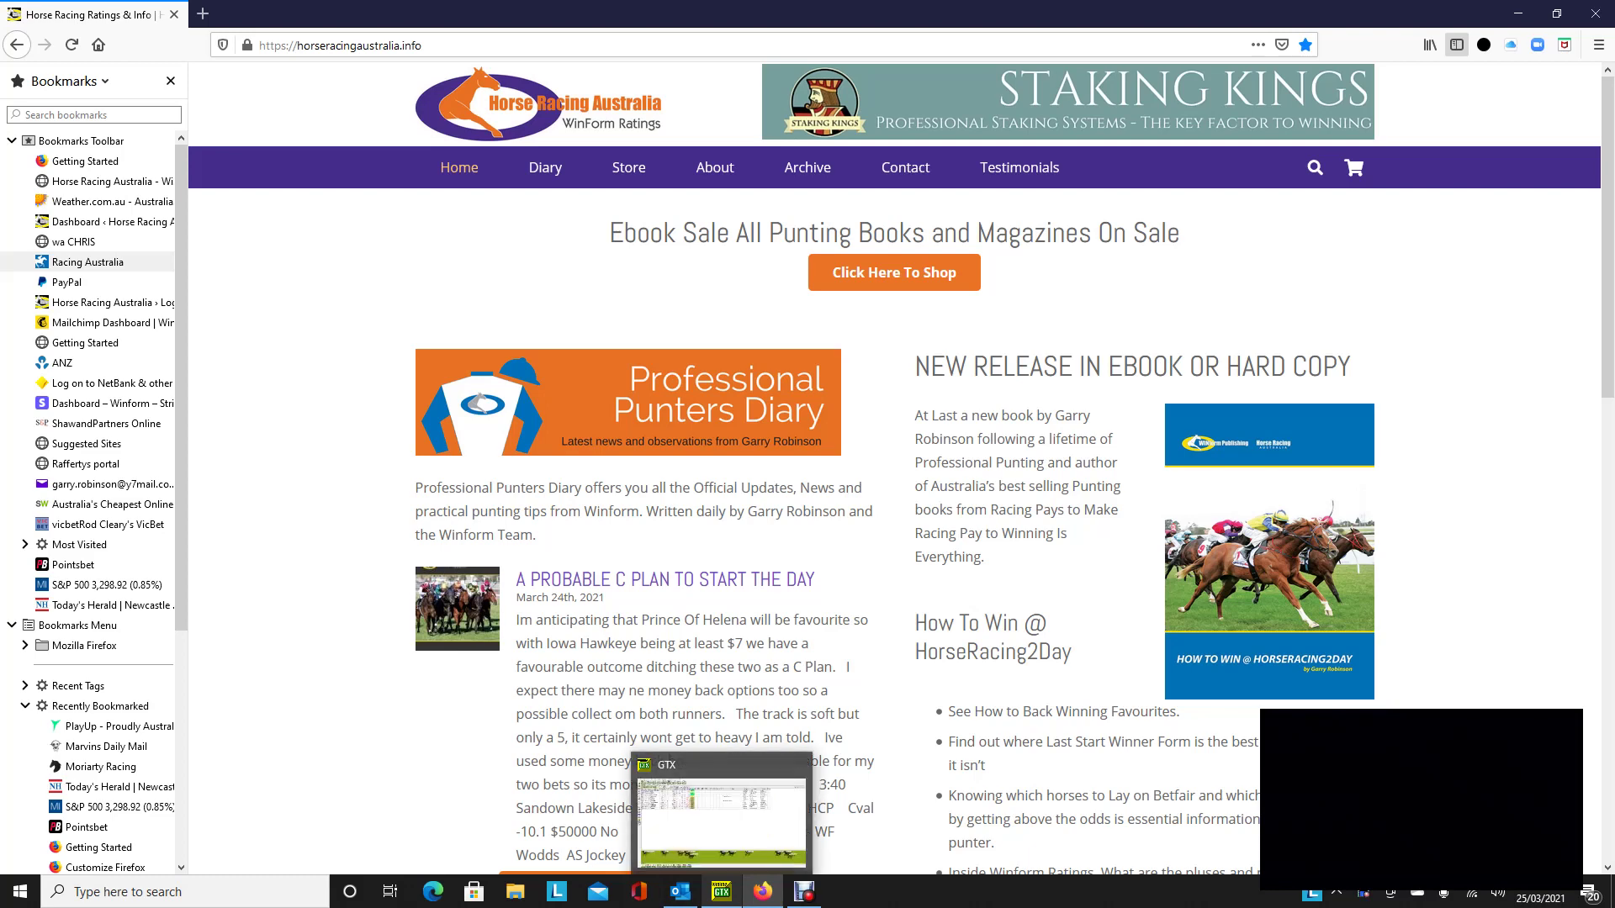
pyautogui.click(720, 892)
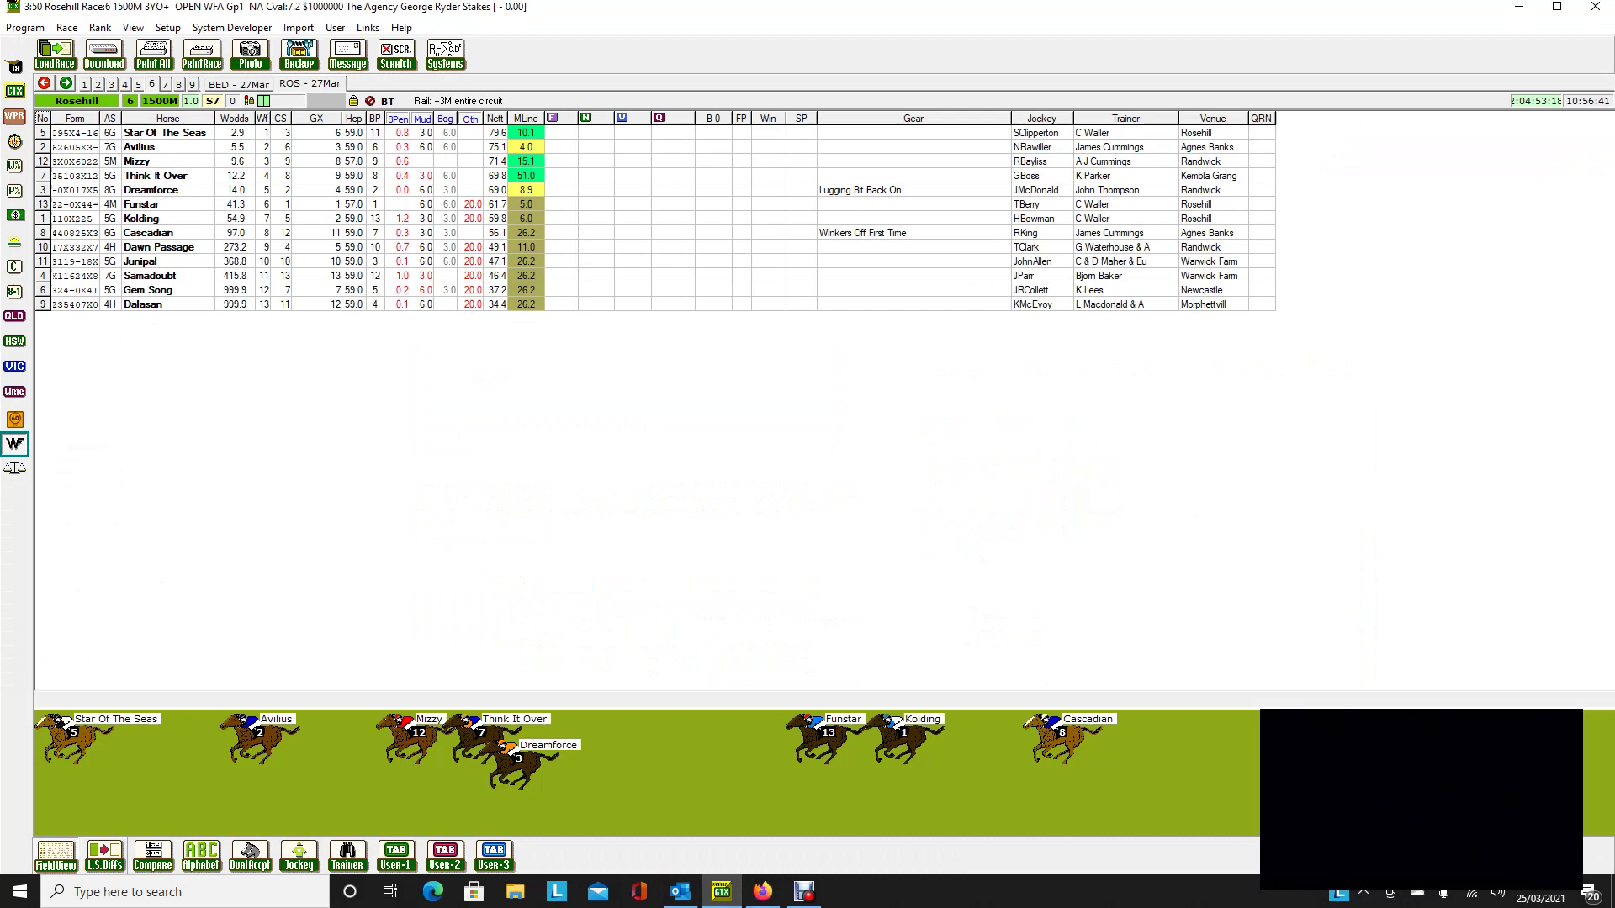
pyautogui.click(168, 190)
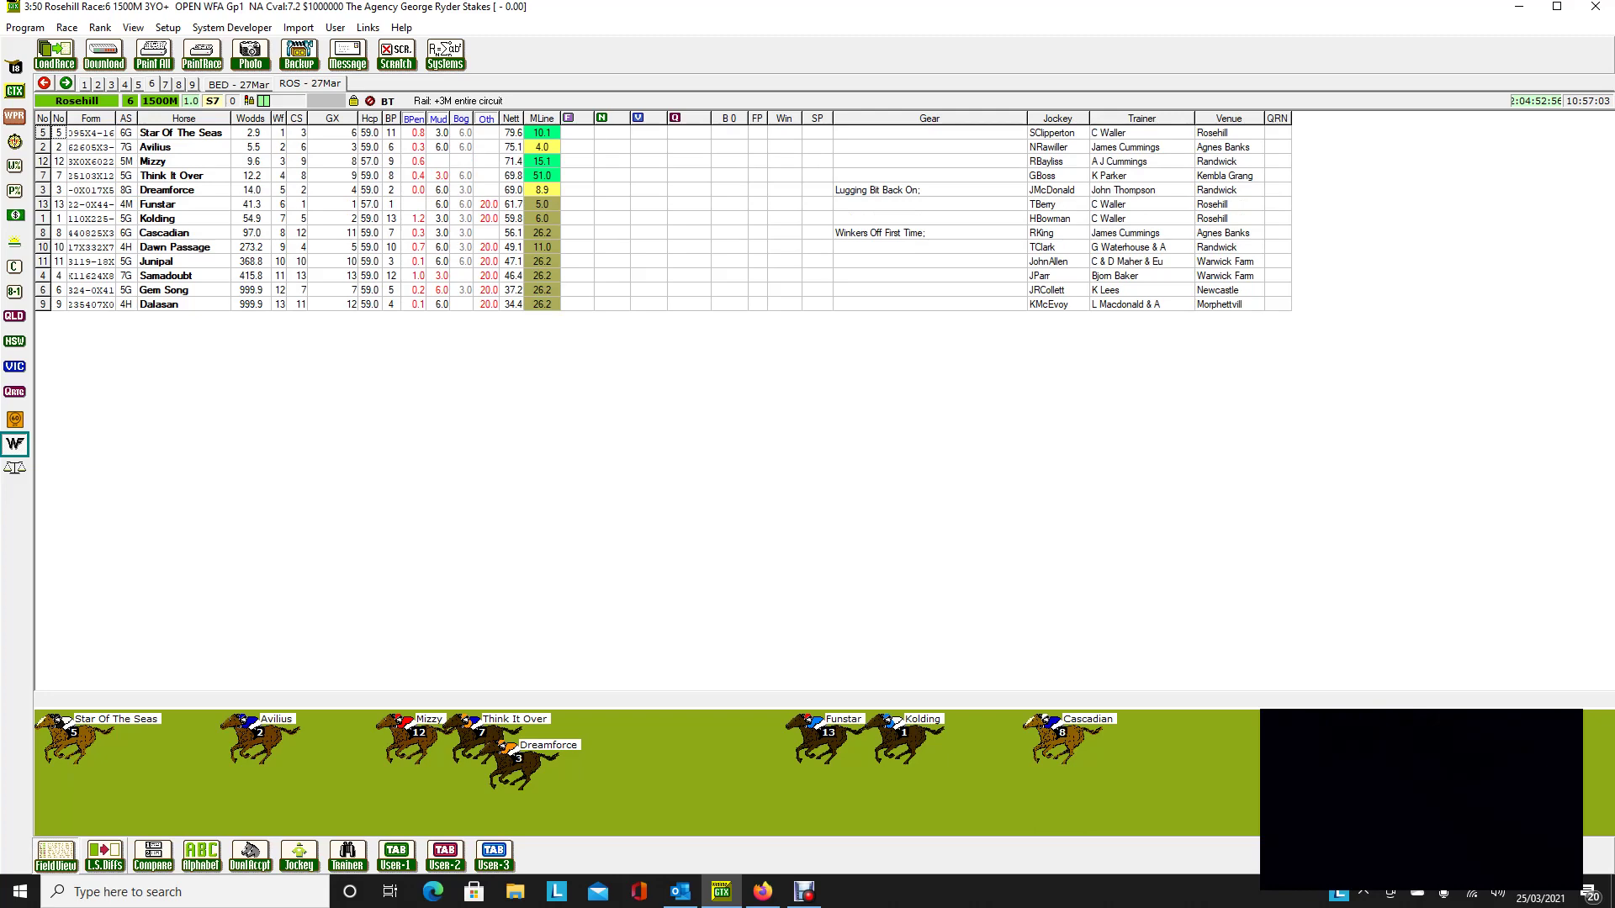
pyautogui.doubleClick(181, 133)
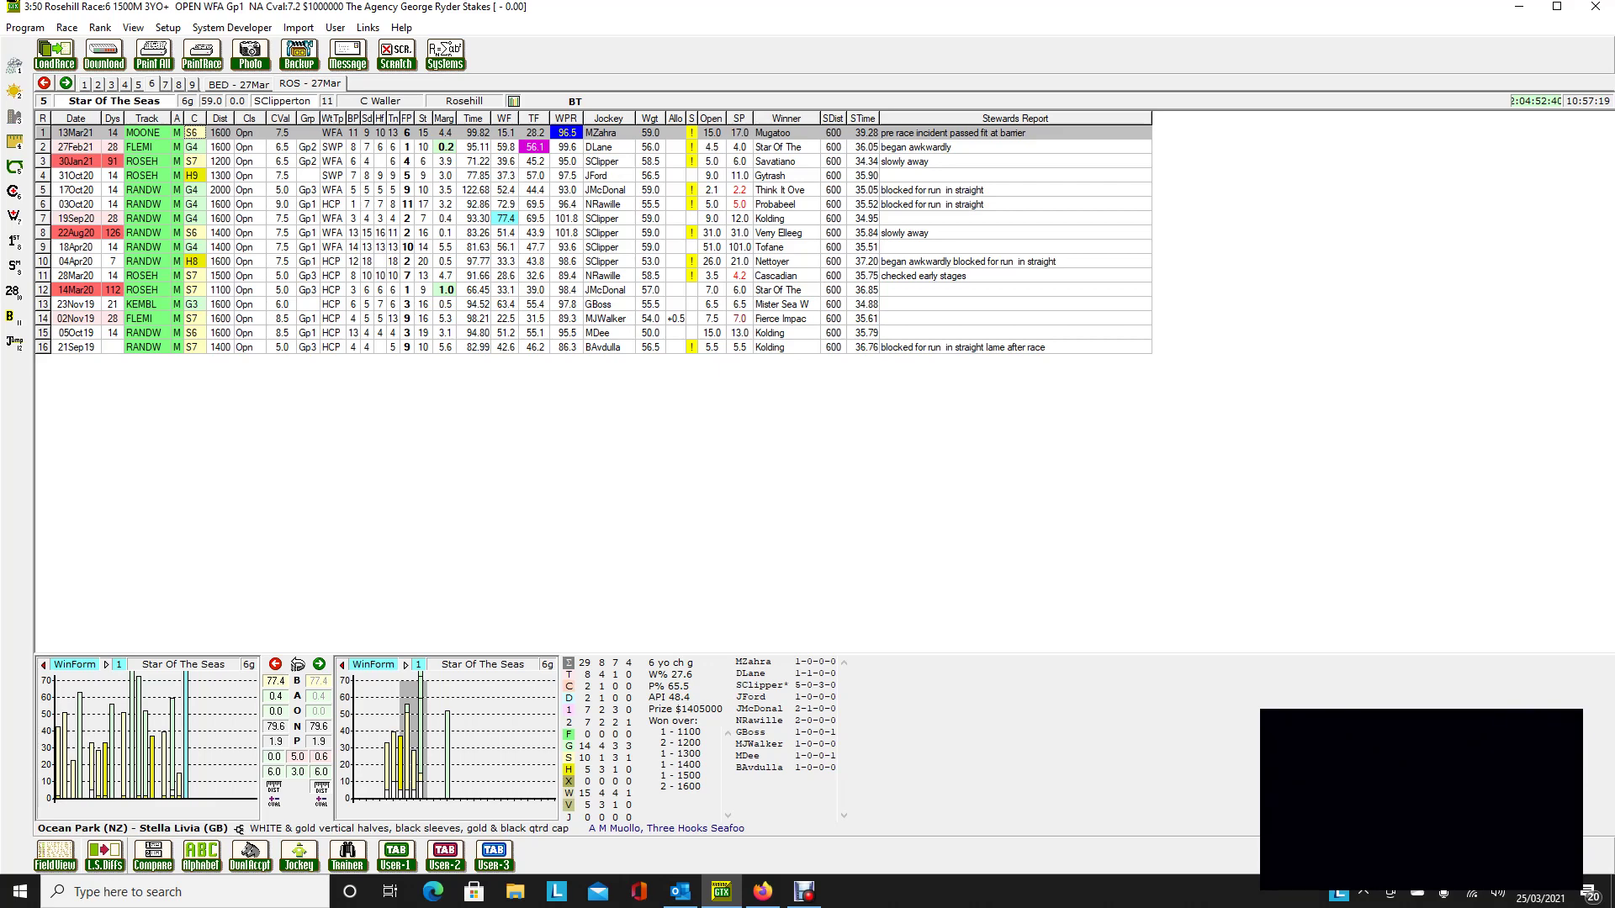
pyautogui.click(588, 332)
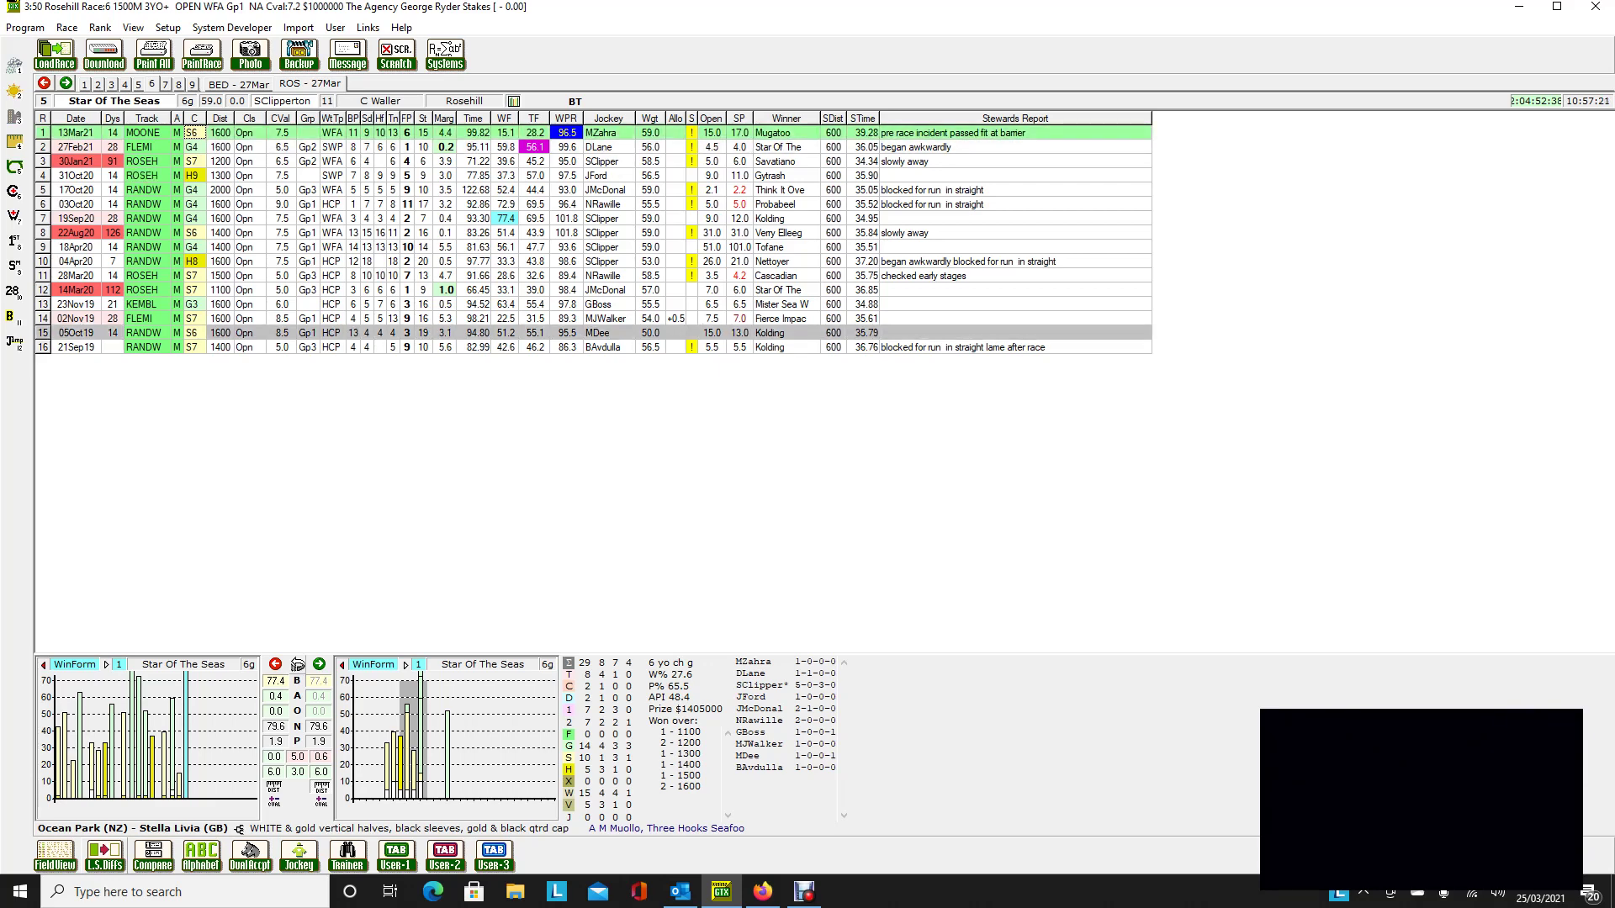
pyautogui.click(298, 665)
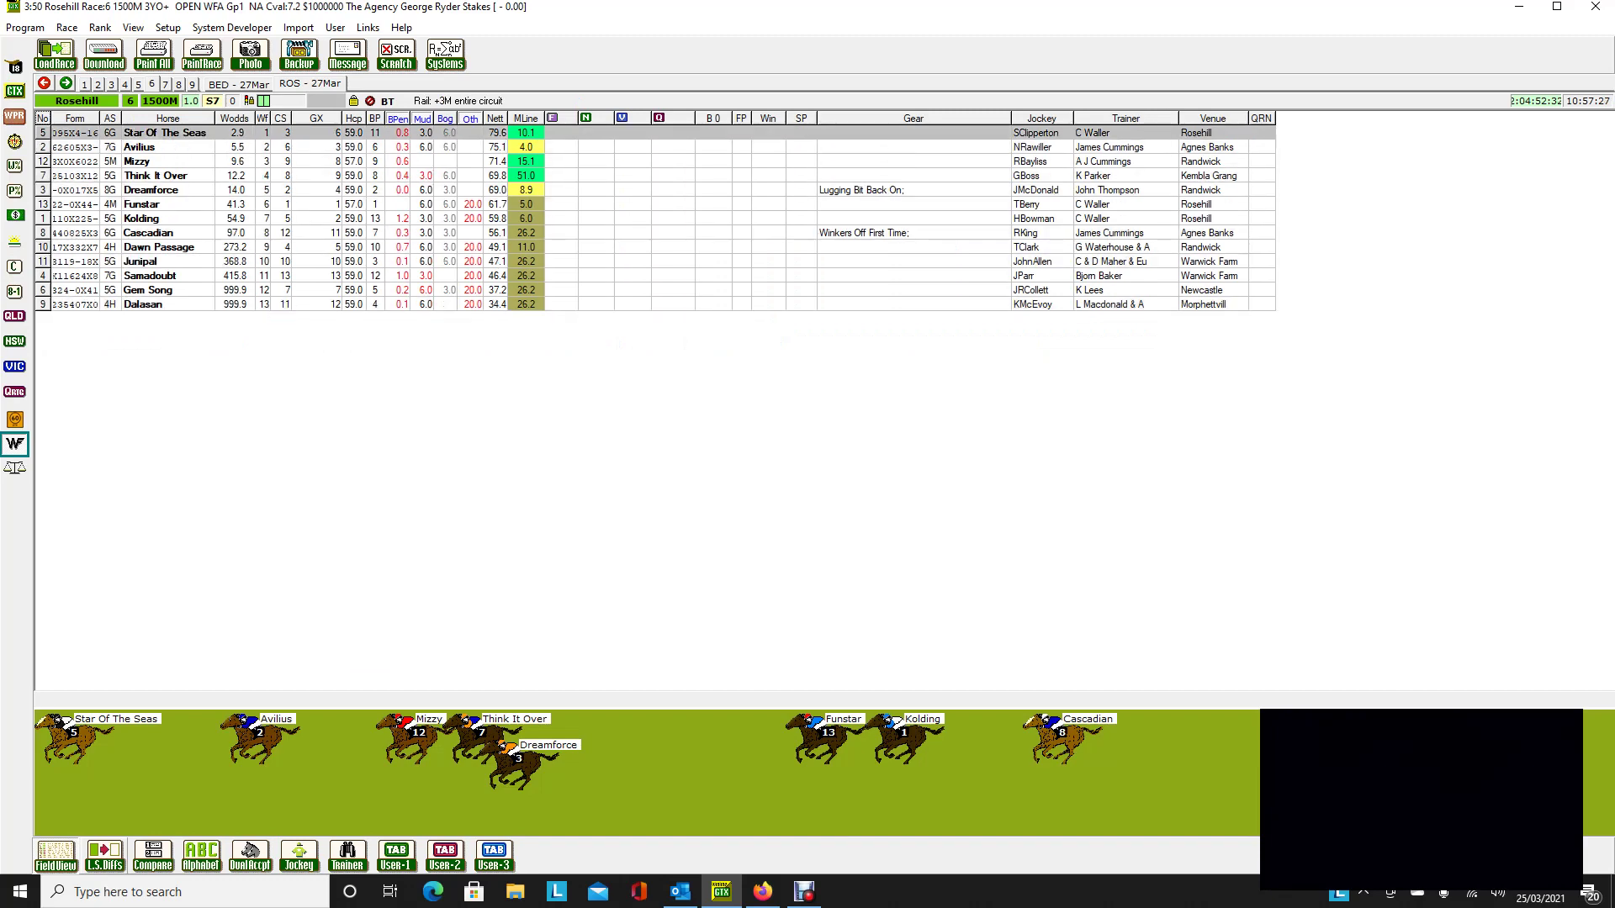
# - Compare the ratings of Avilius, Mizzy, Dreamforce and Star Of The Seas in the race 6 field
pyautogui.press('Down')
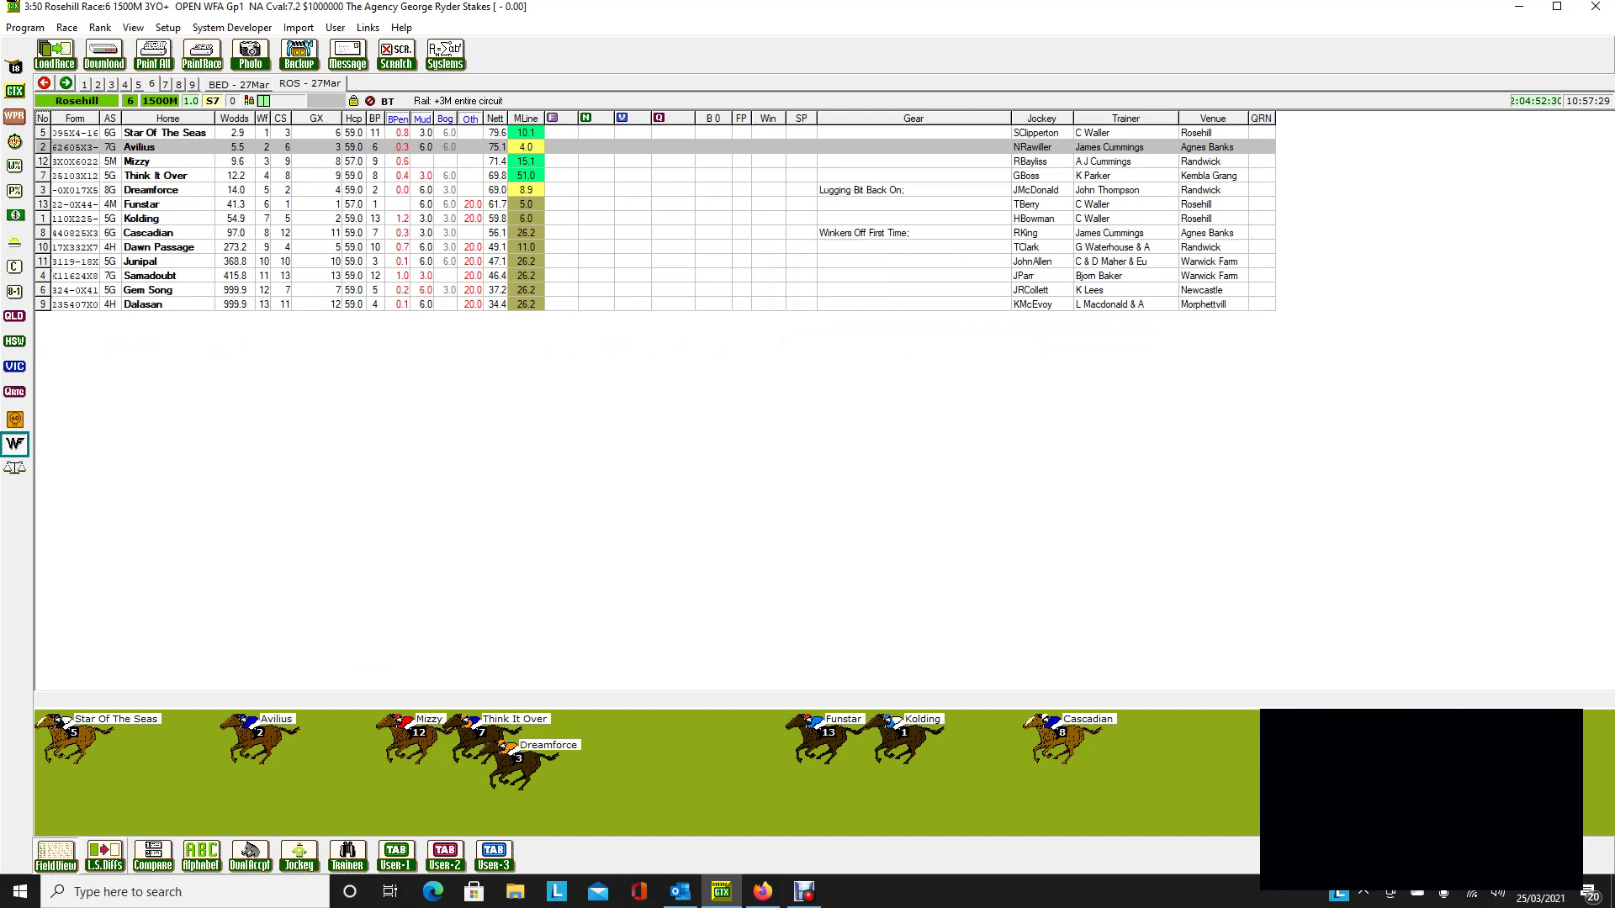
pyautogui.click(140, 161)
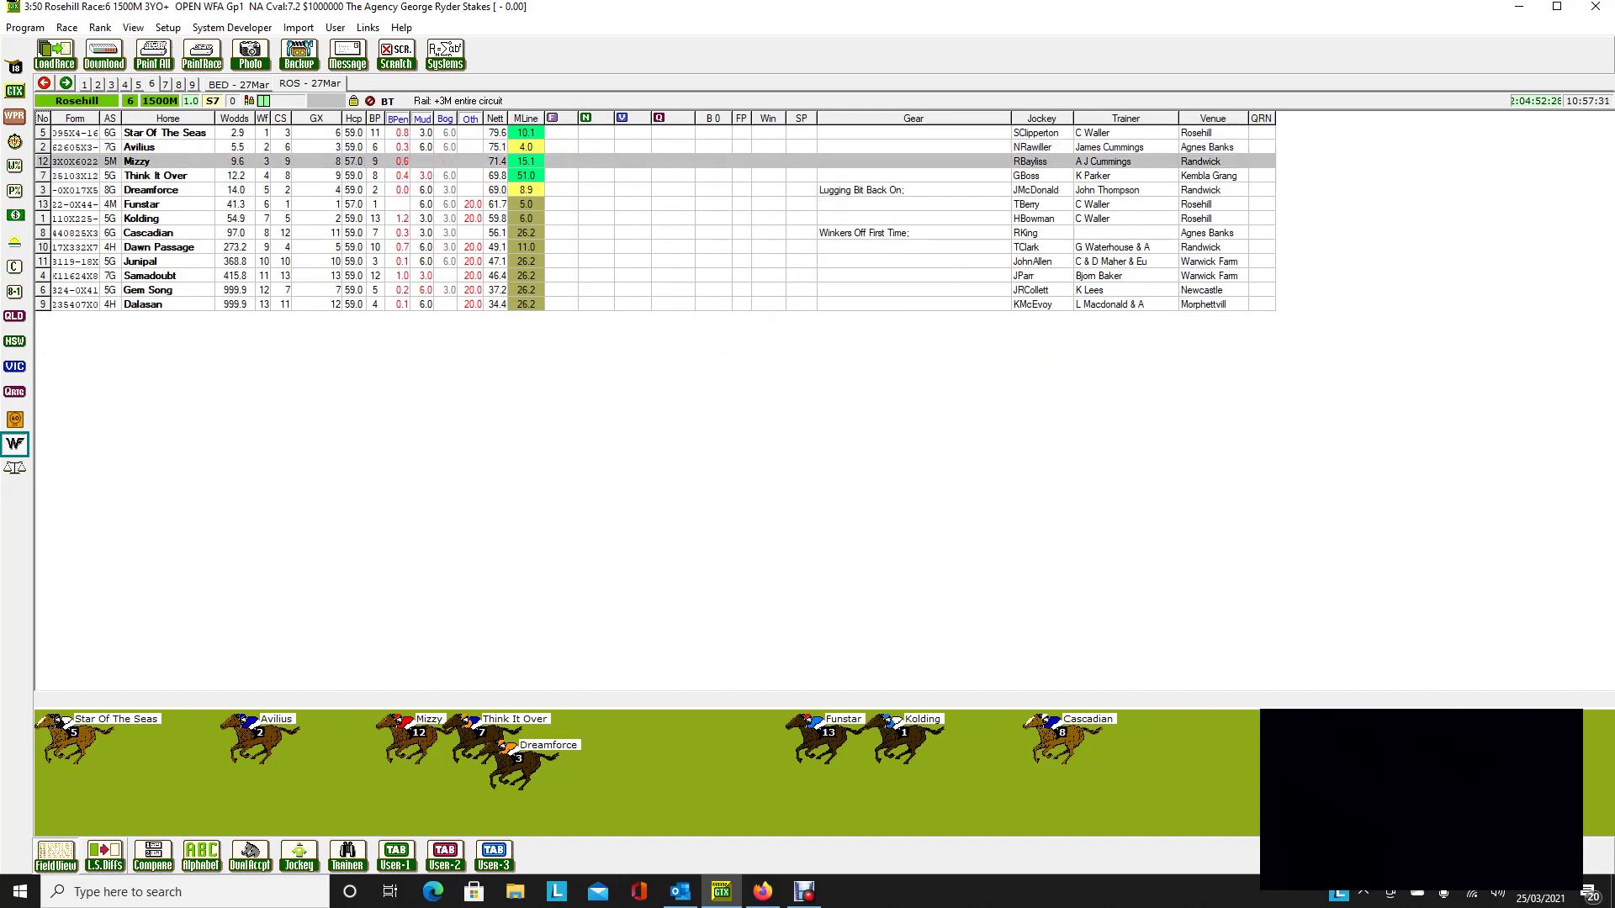
pyautogui.click(140, 147)
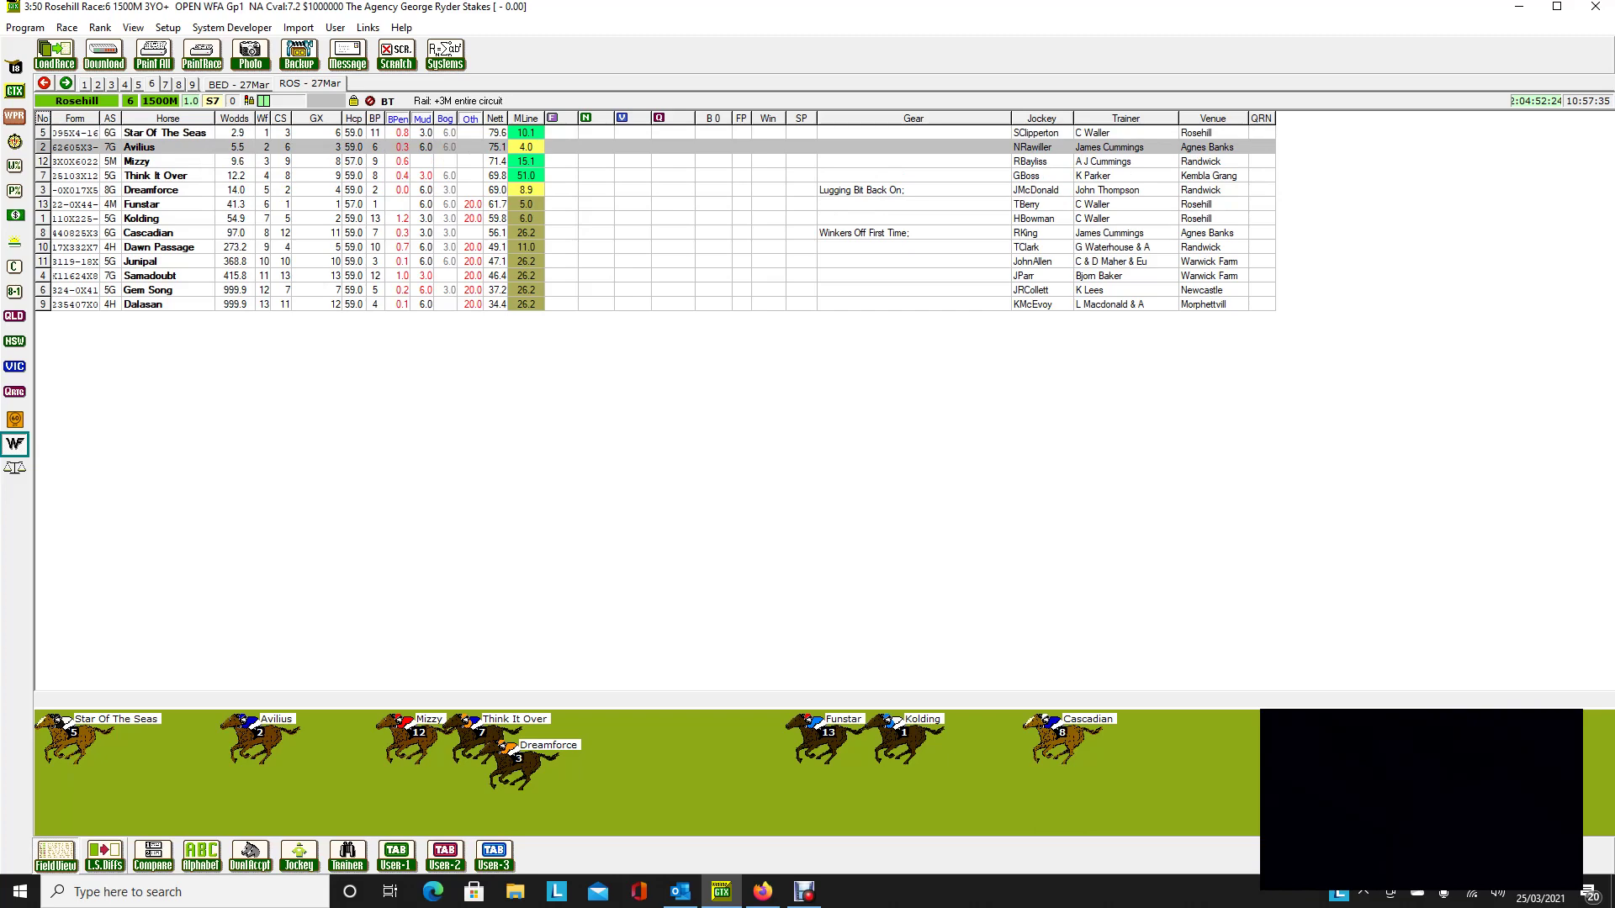
pyautogui.click(139, 160)
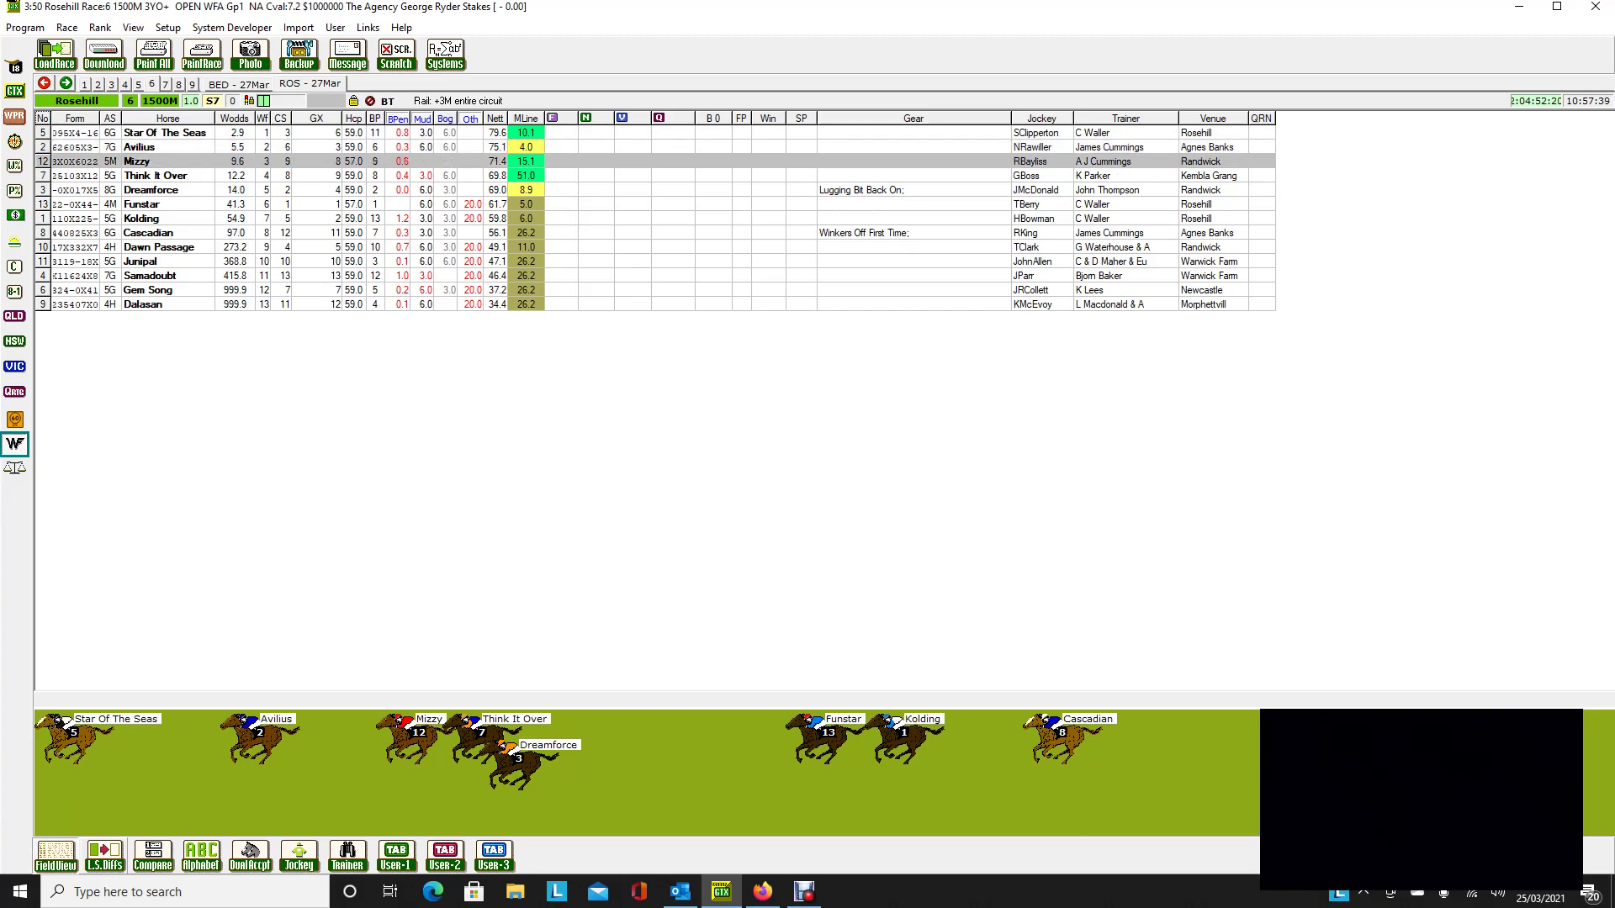
pyautogui.click(151, 190)
pyautogui.click(165, 132)
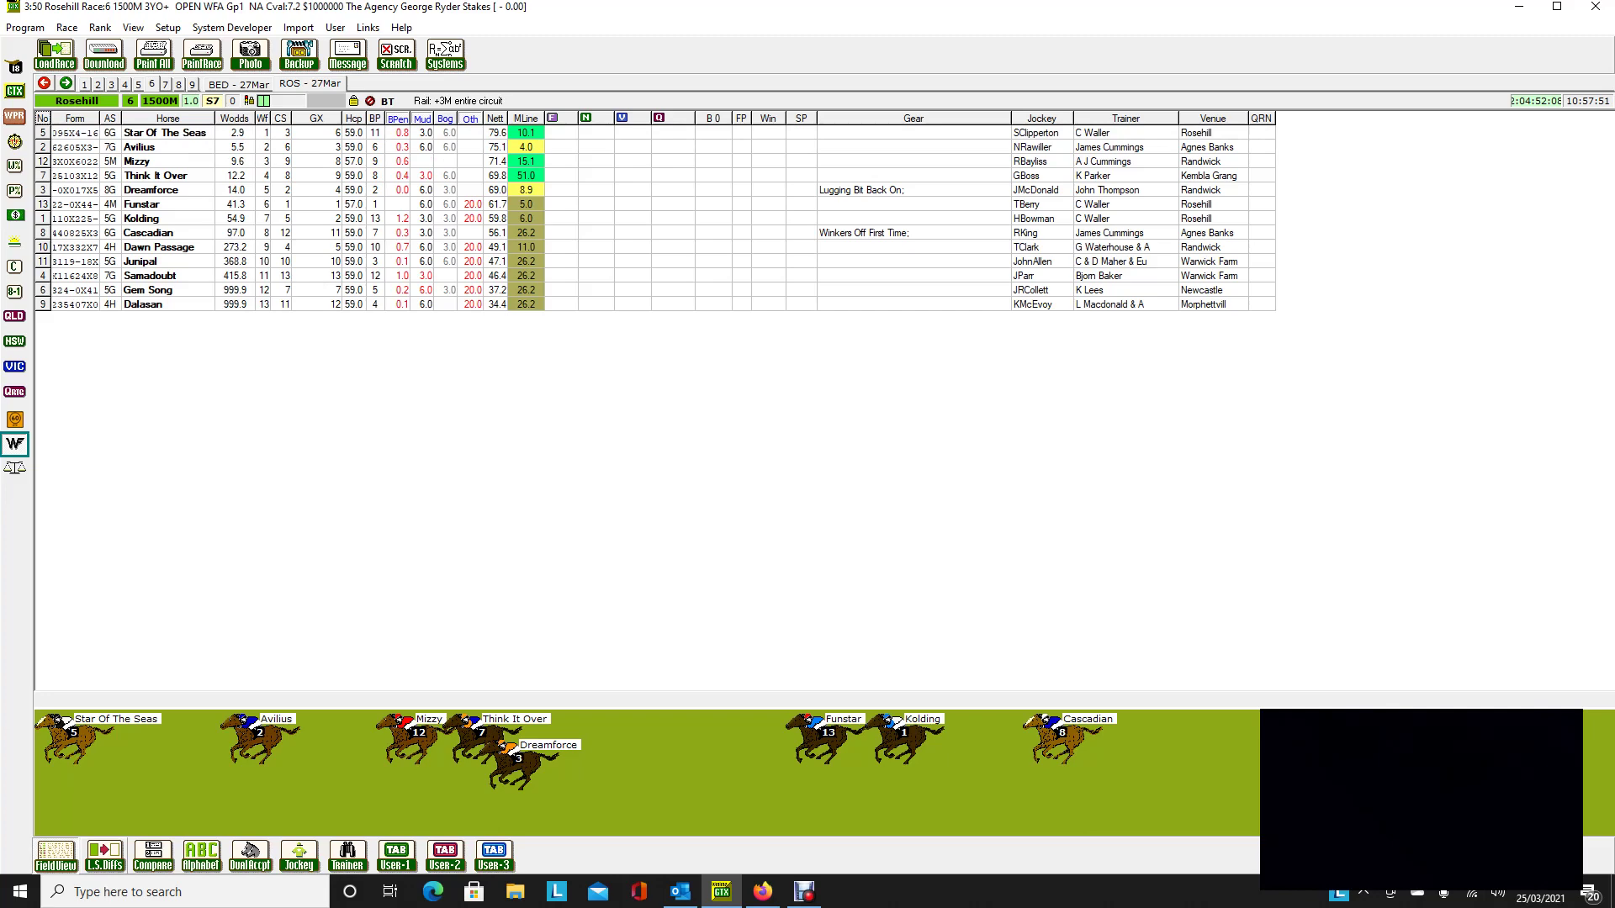
# - Open Rosehill race 7, the Golden Slipper, and compare the ratings of Profiteer and its leading rivals
pyautogui.click(165, 84)
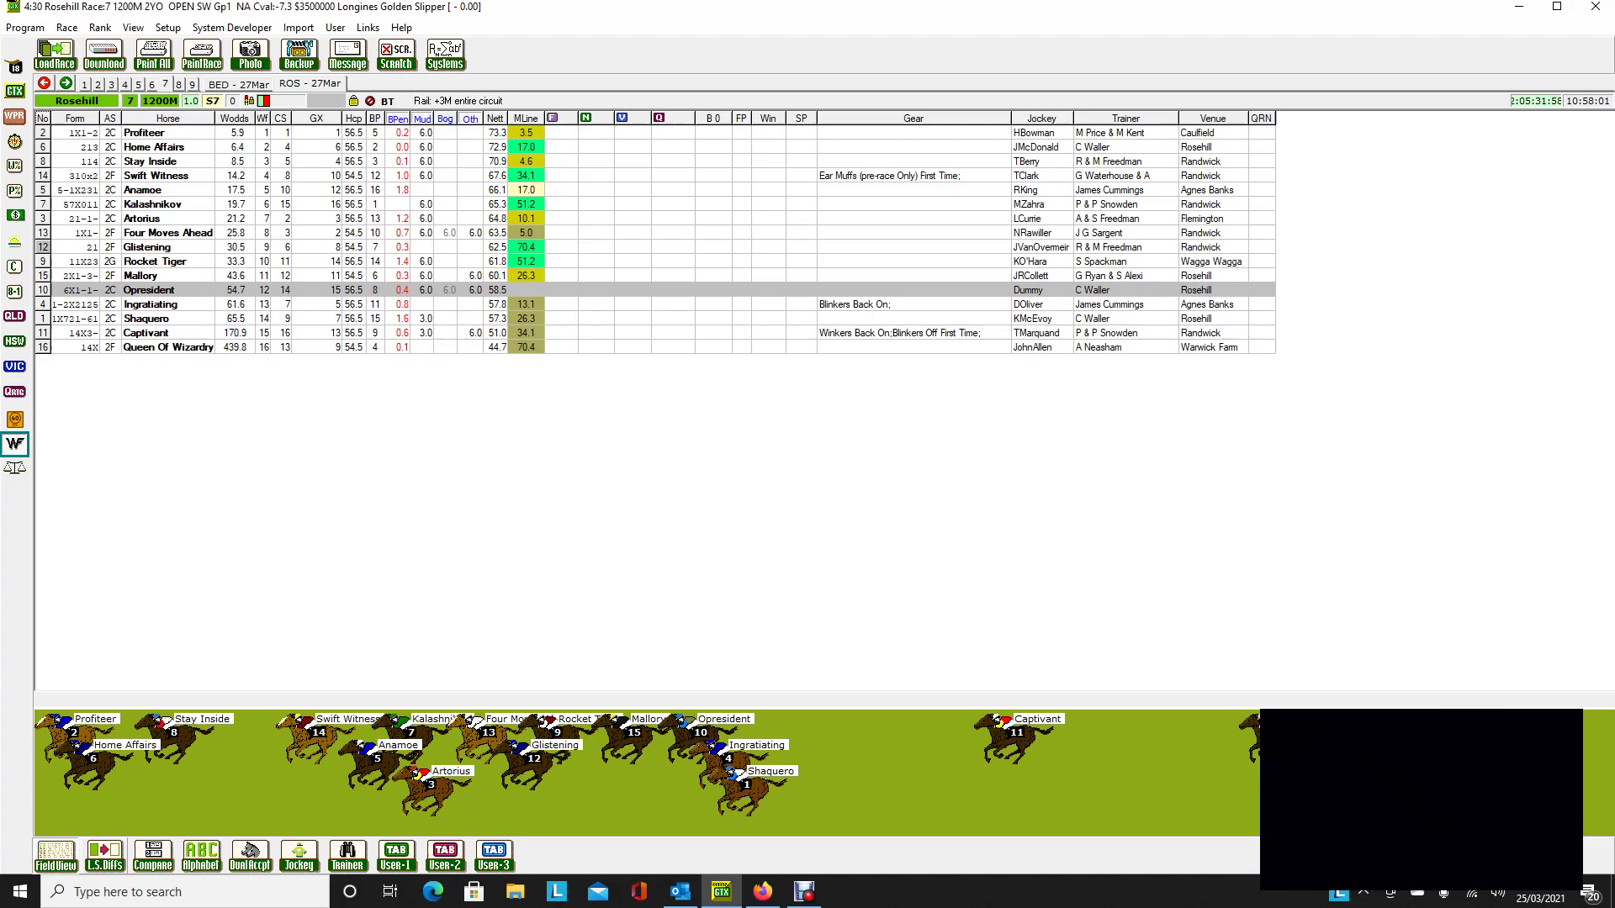
pyautogui.click(168, 146)
pyautogui.click(168, 132)
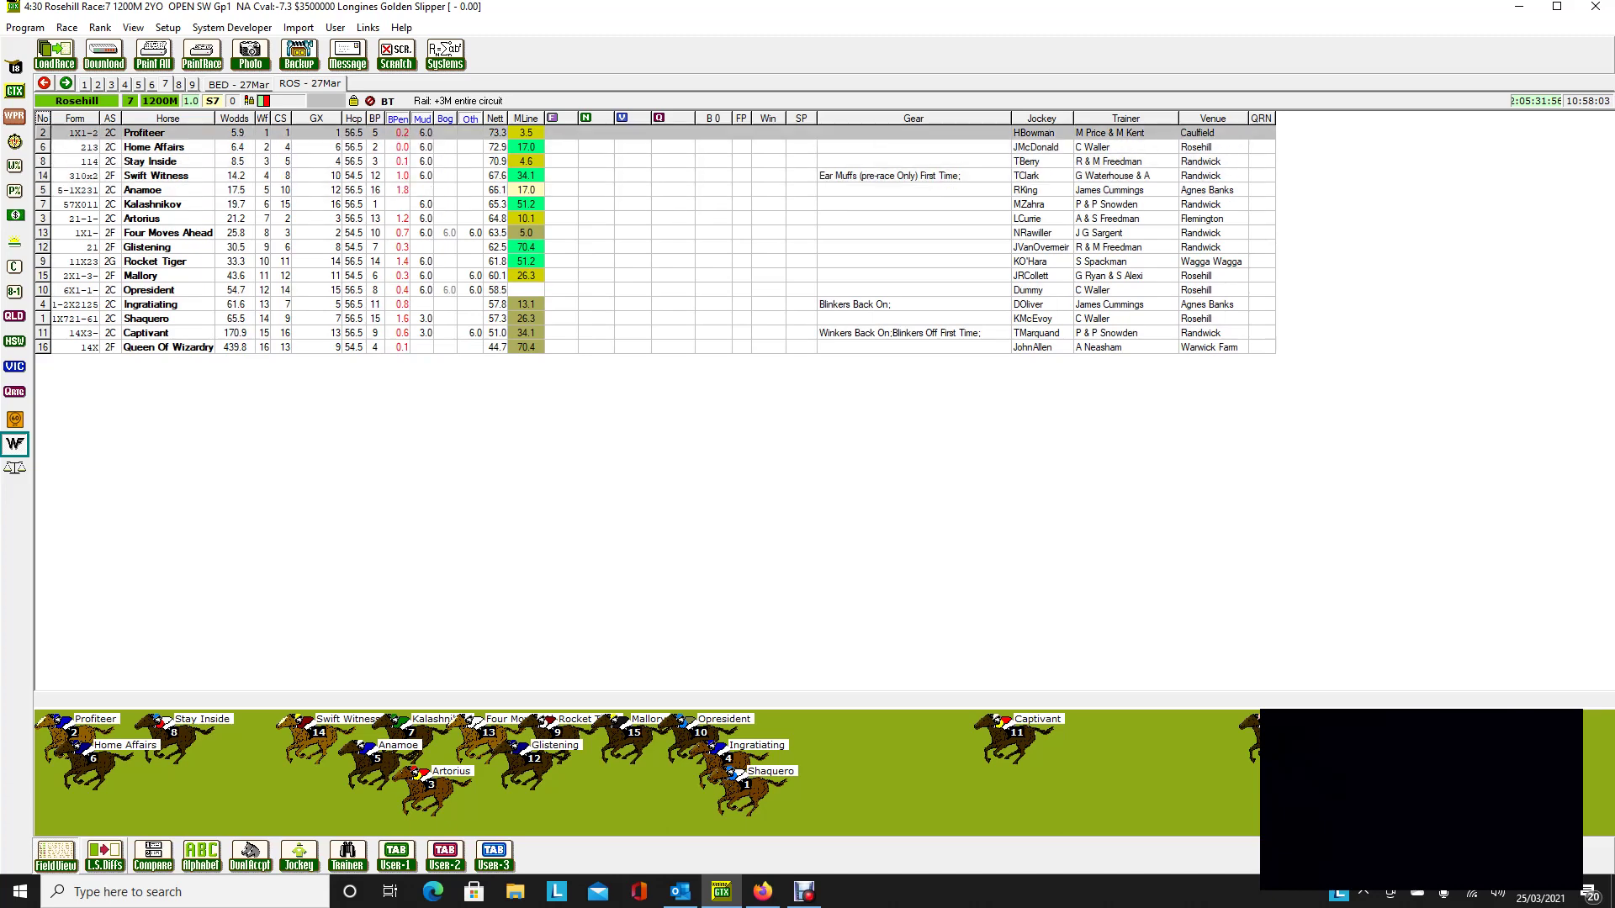
pyautogui.click(168, 189)
pyautogui.click(169, 204)
pyautogui.click(168, 132)
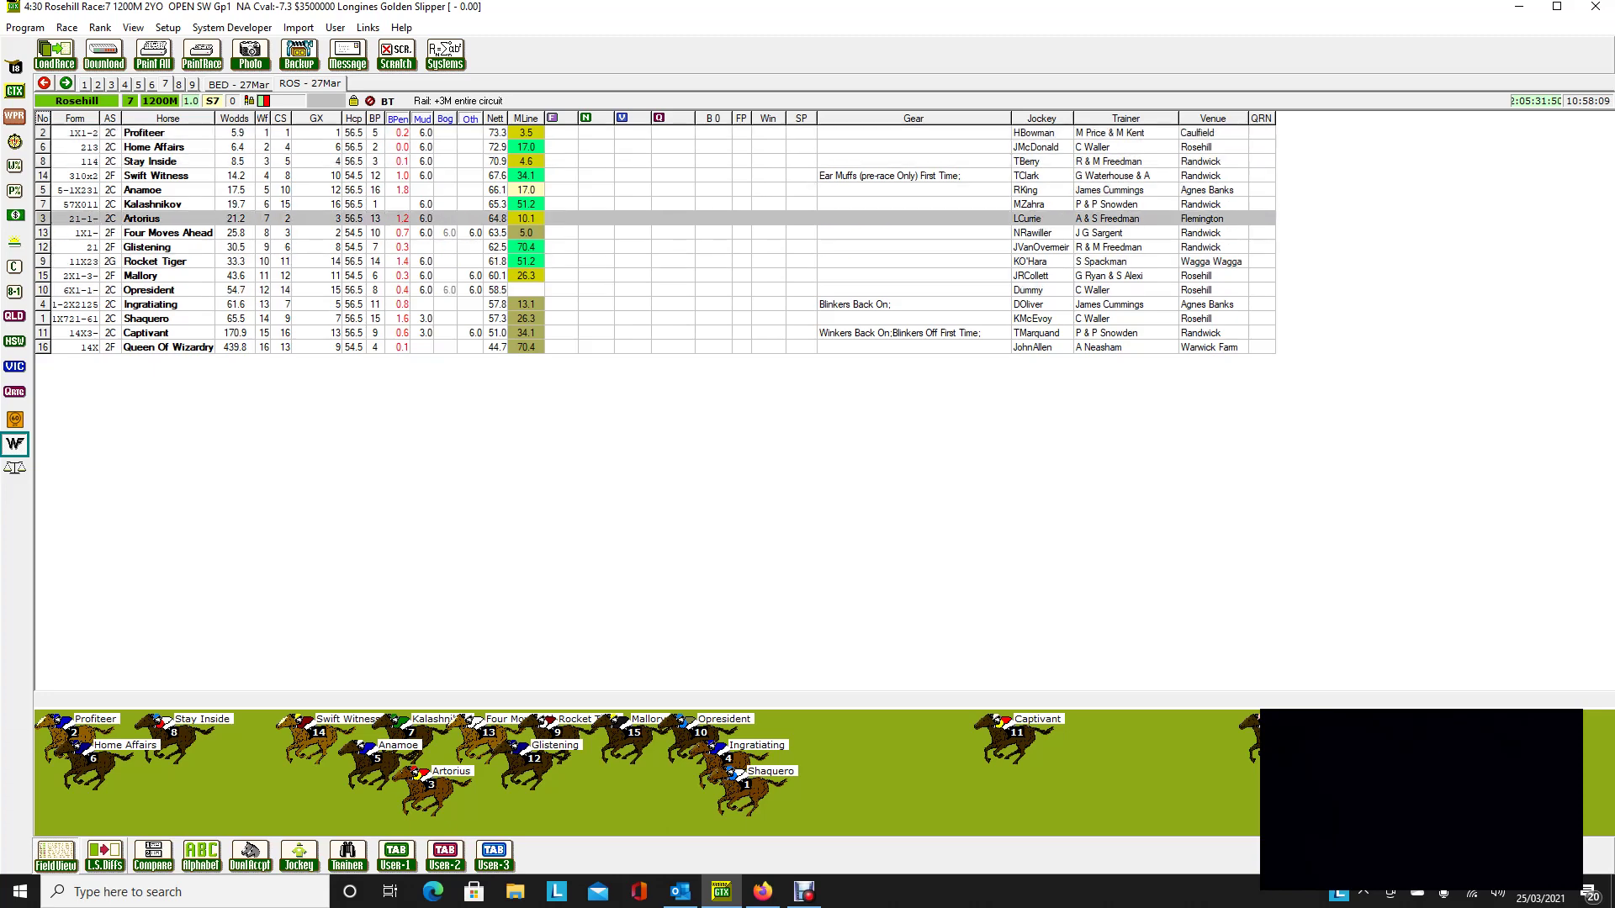
# - Examine Home Affairs' past runs in race 7 and return to the race field
pyautogui.click(168, 146)
pyautogui.click(168, 160)
pyautogui.click(168, 146)
pyautogui.click(168, 147)
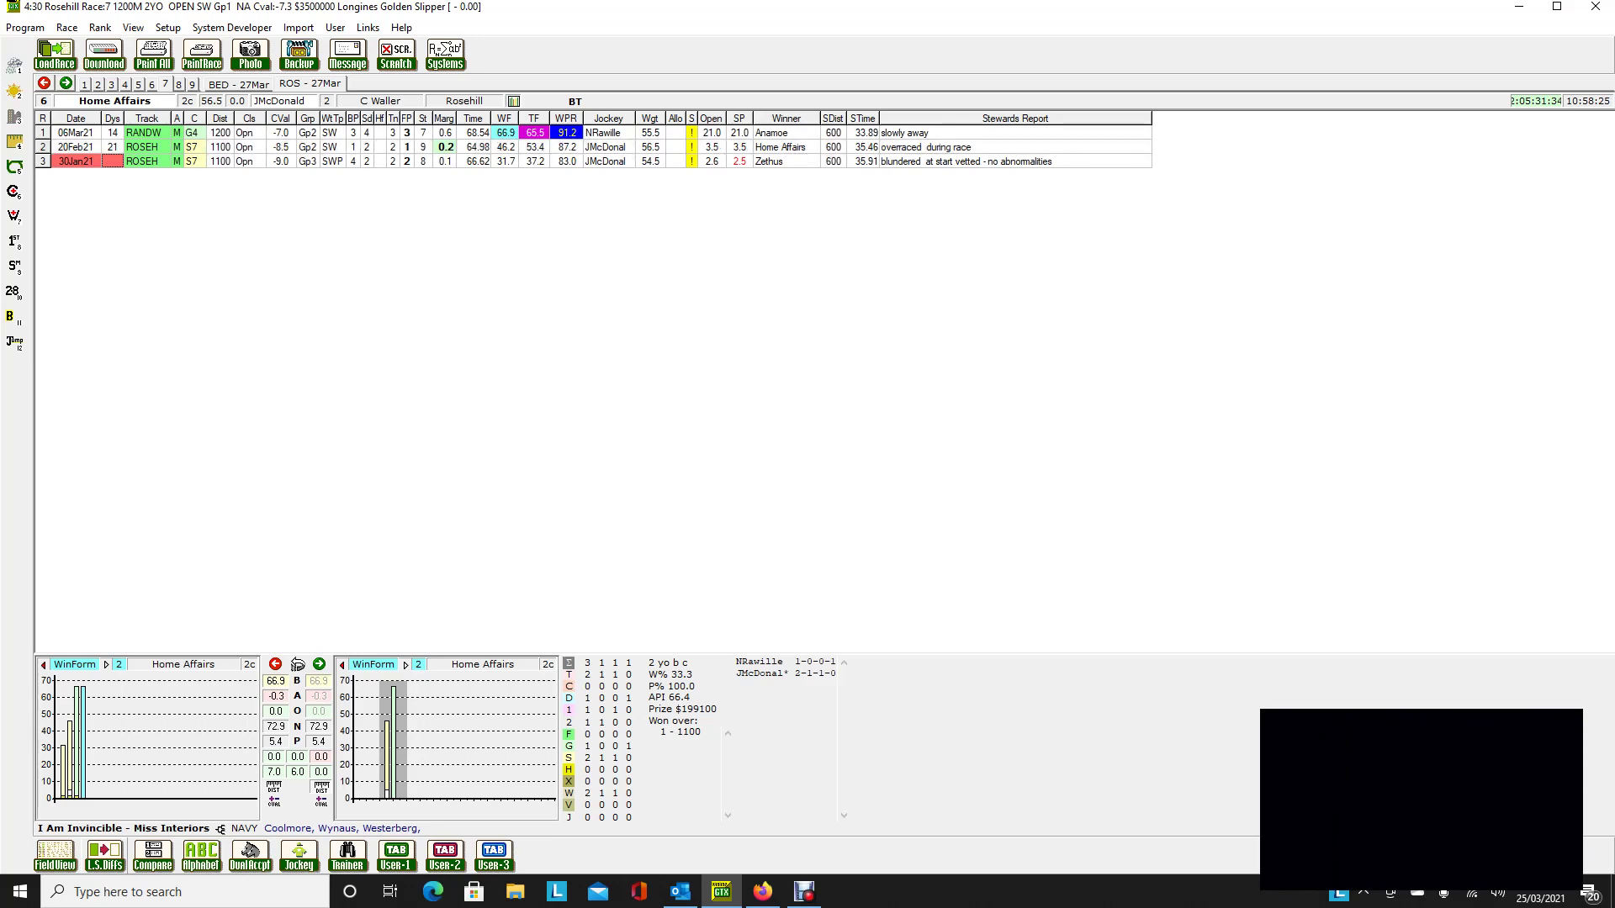
pyautogui.click(298, 664)
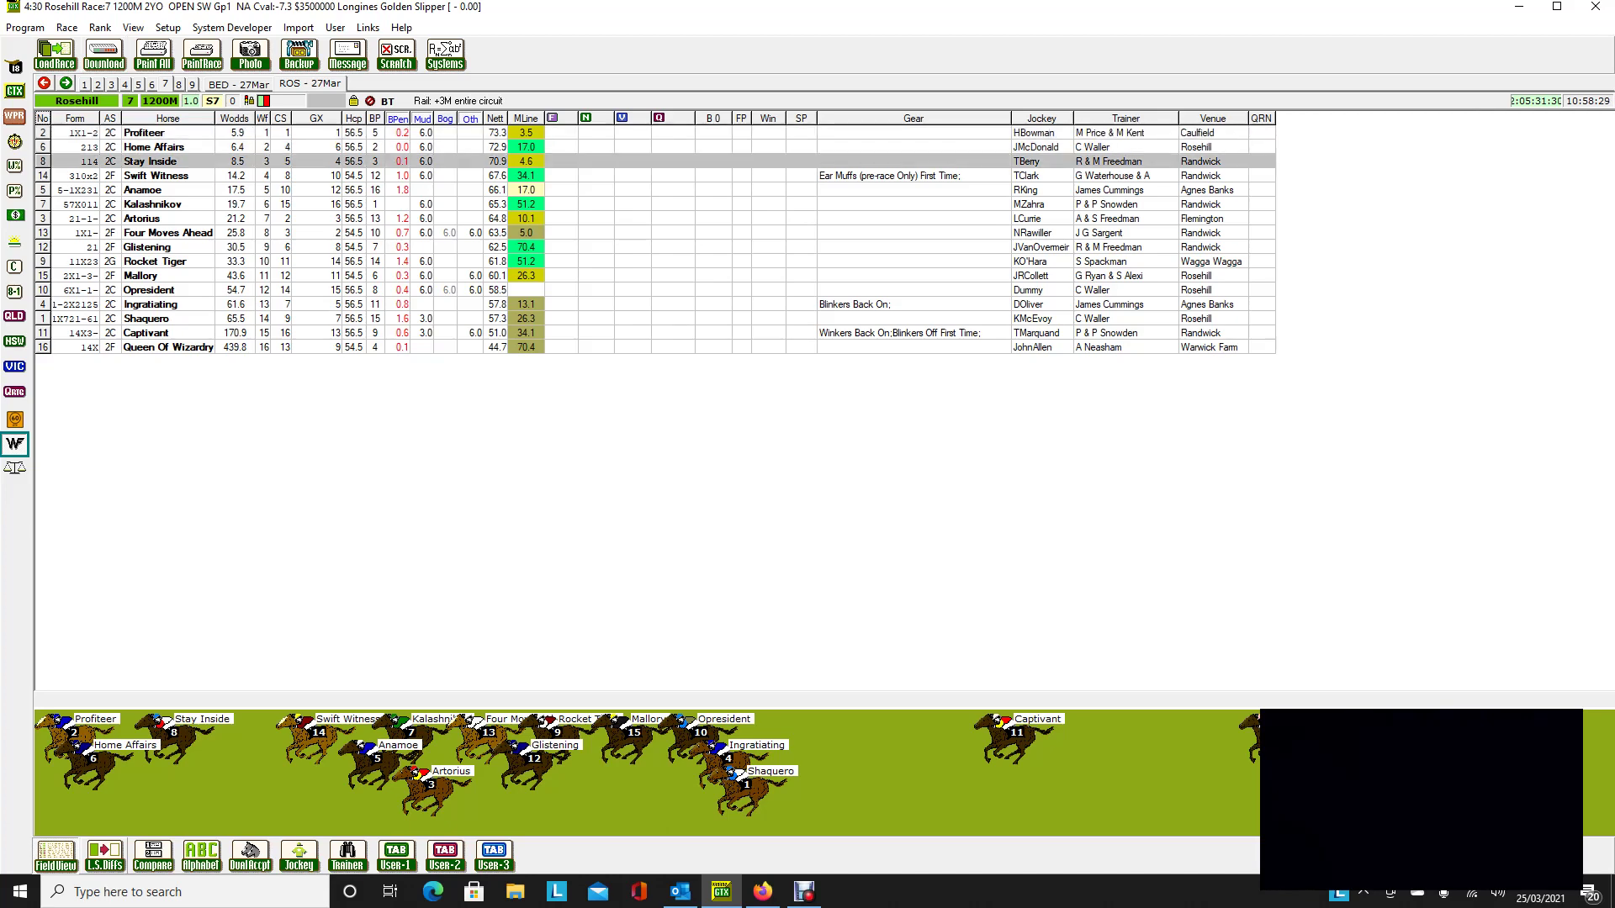
# - Compare the ratings of Profiteer, Home Affairs and Stay Inside in the race 7 field
pyautogui.click(168, 146)
pyautogui.click(143, 190)
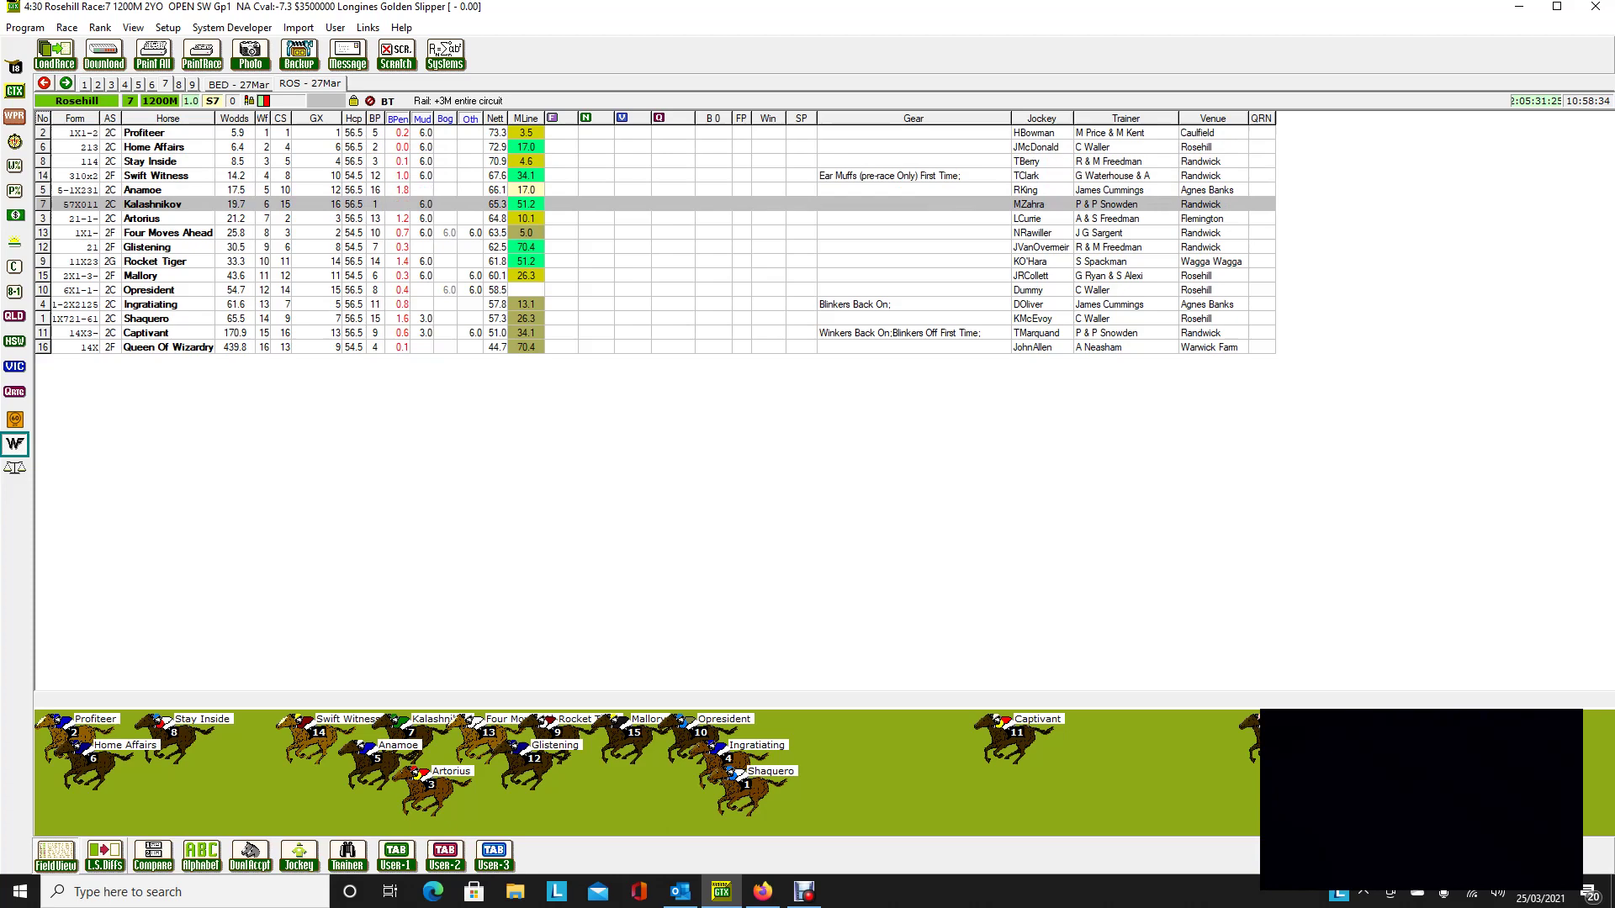
pyautogui.click(143, 132)
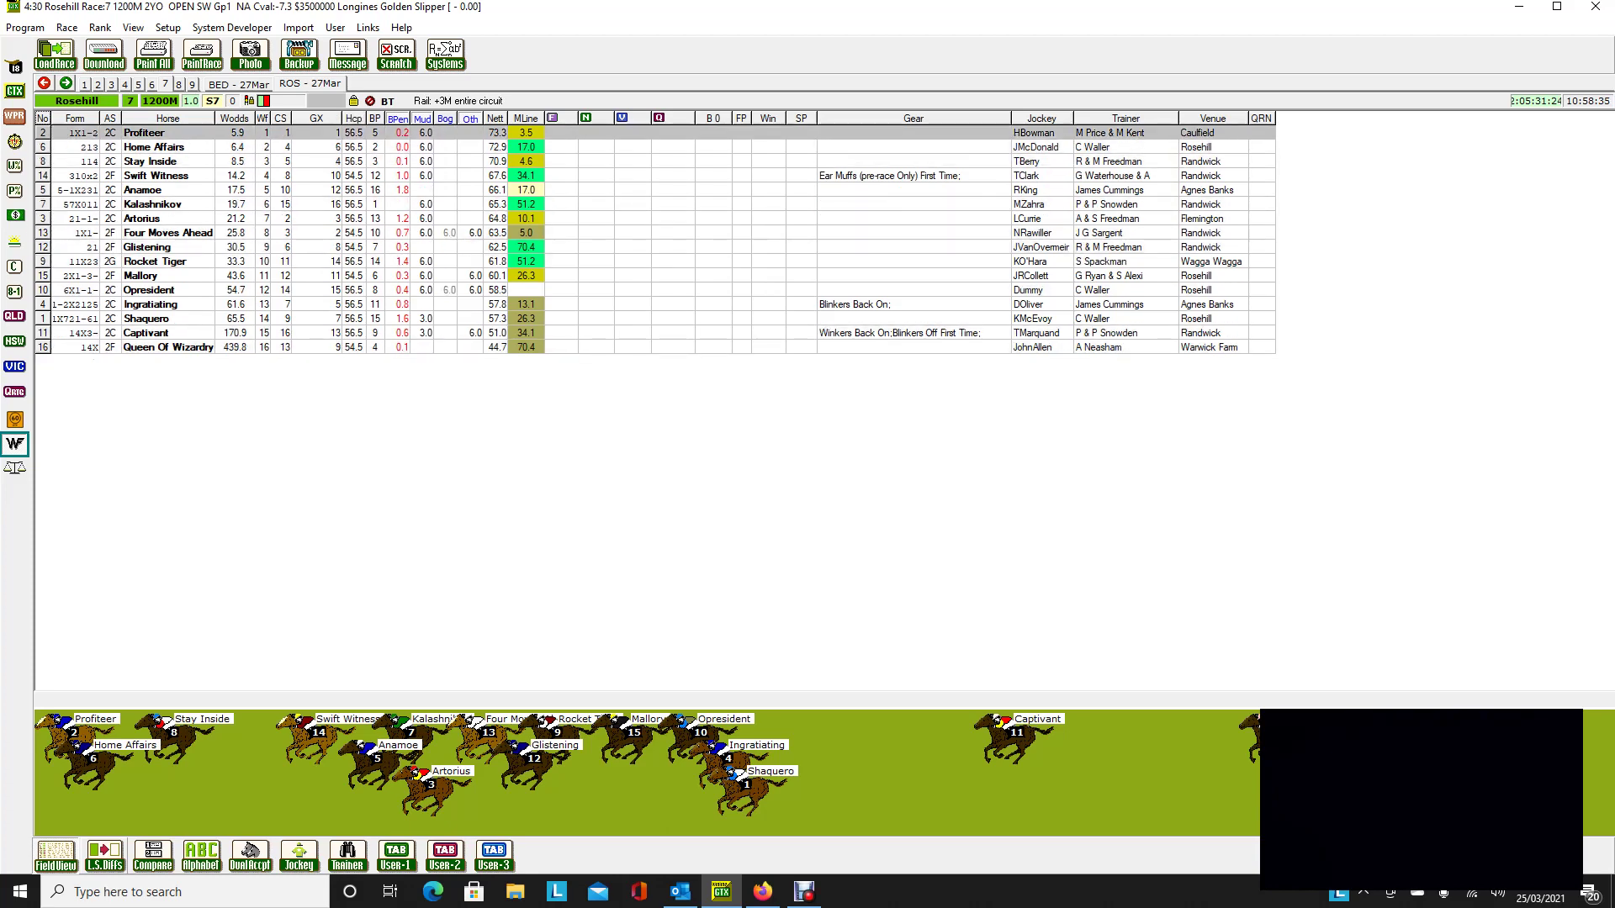
pyautogui.click(154, 148)
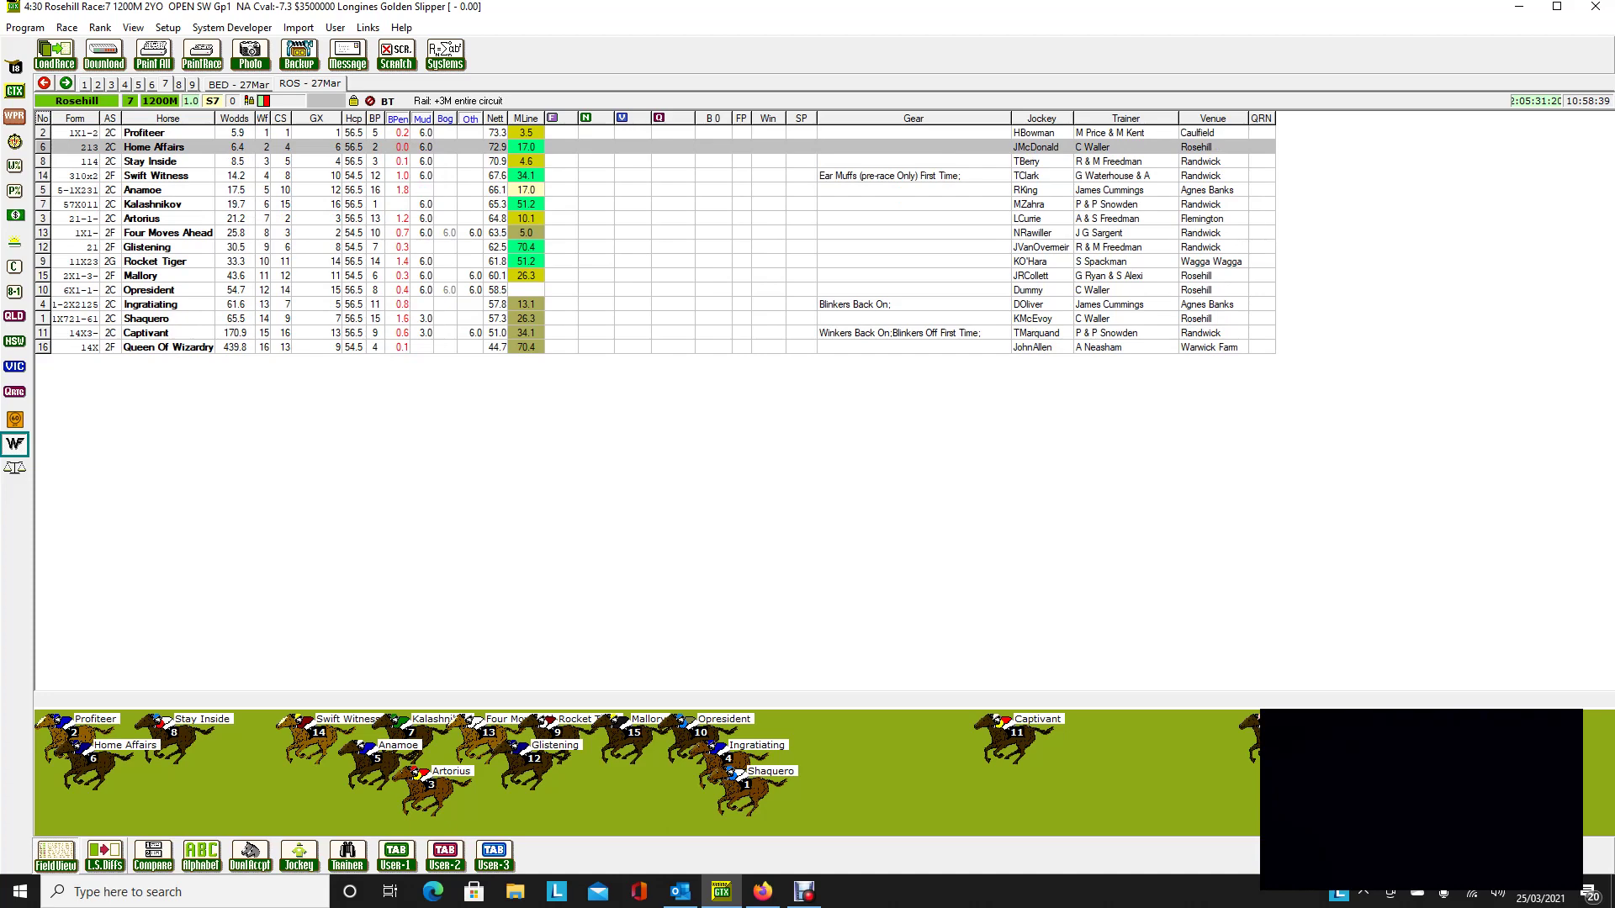
pyautogui.click(156, 175)
pyautogui.click(150, 162)
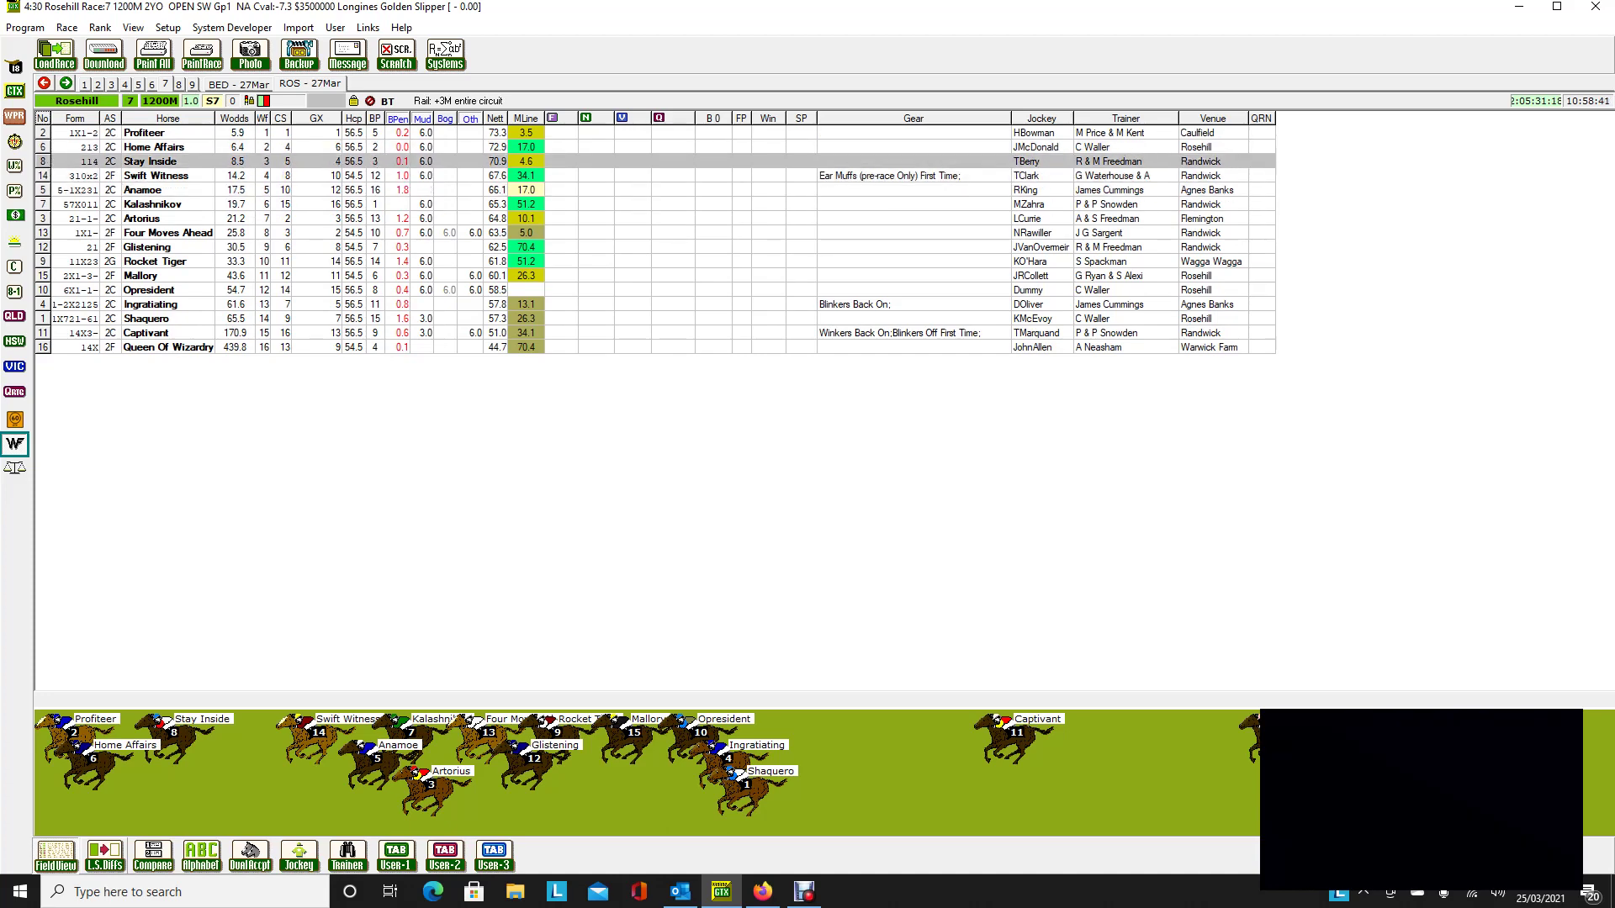
# - Examine Stay Inside's past runs and return to the race 7 field
pyautogui.doubleClick(149, 162)
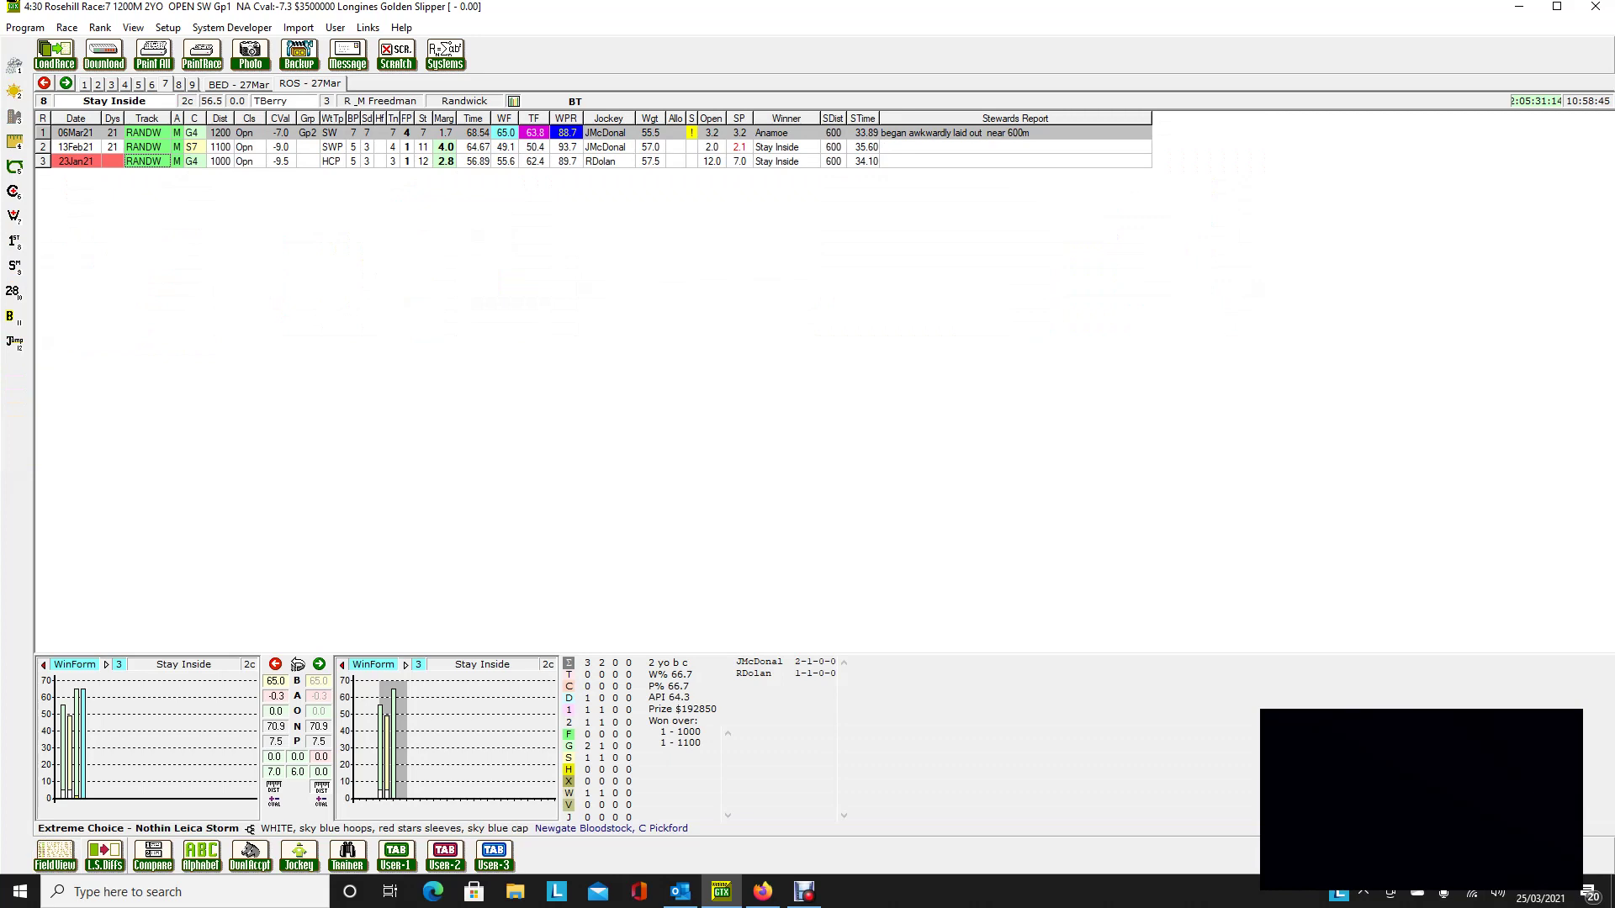
pyautogui.press('Down')
pyautogui.press('Down')
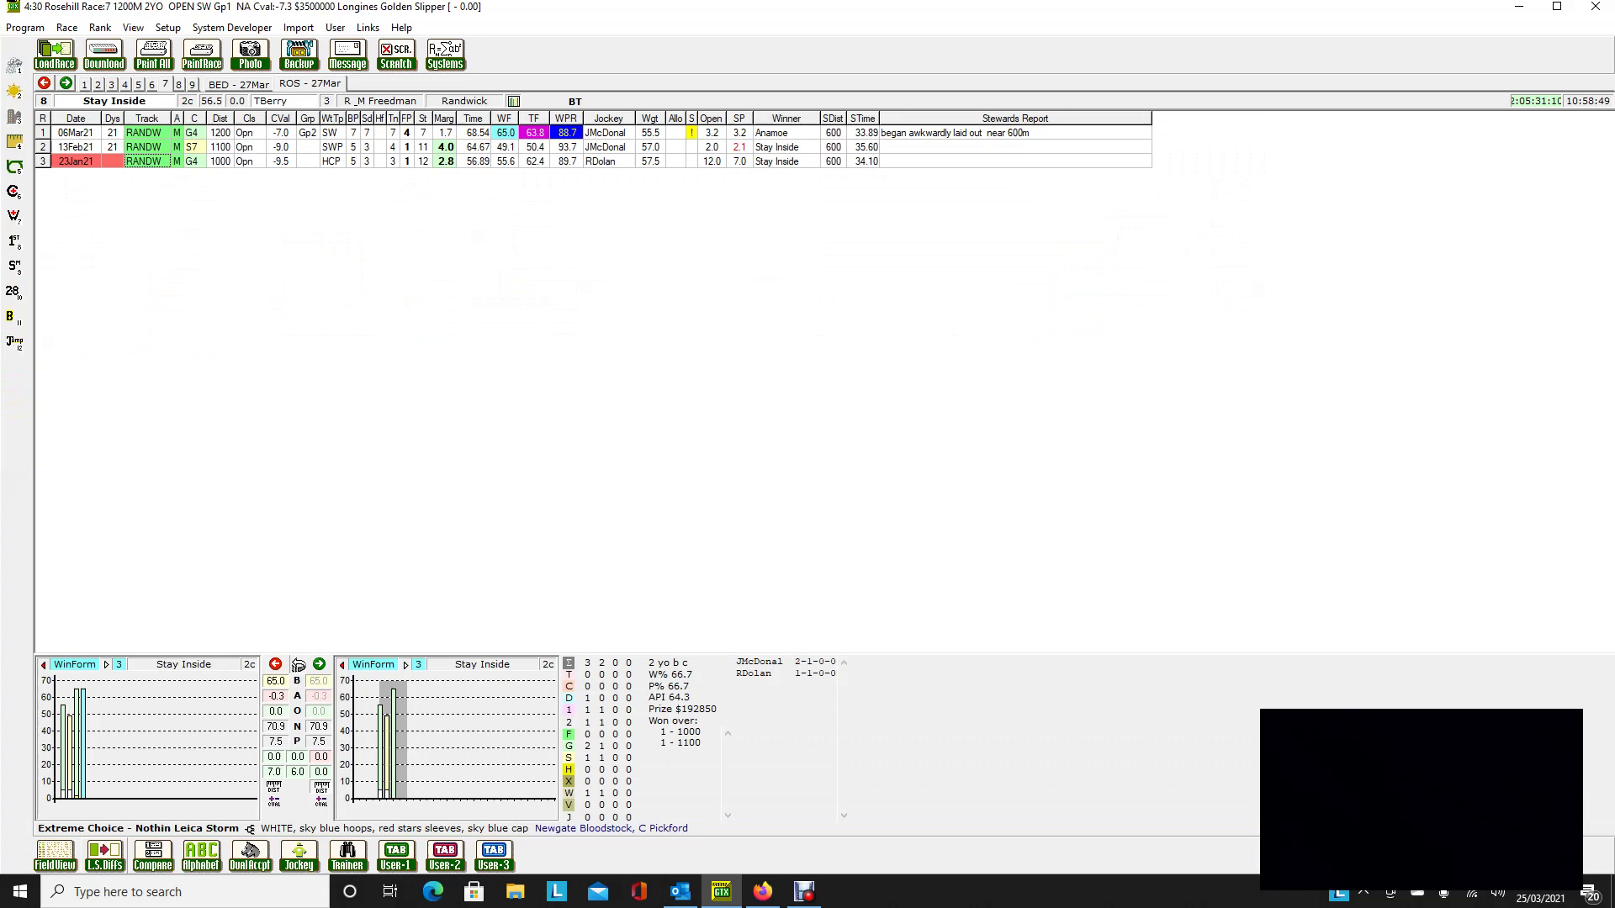
pyautogui.click(297, 665)
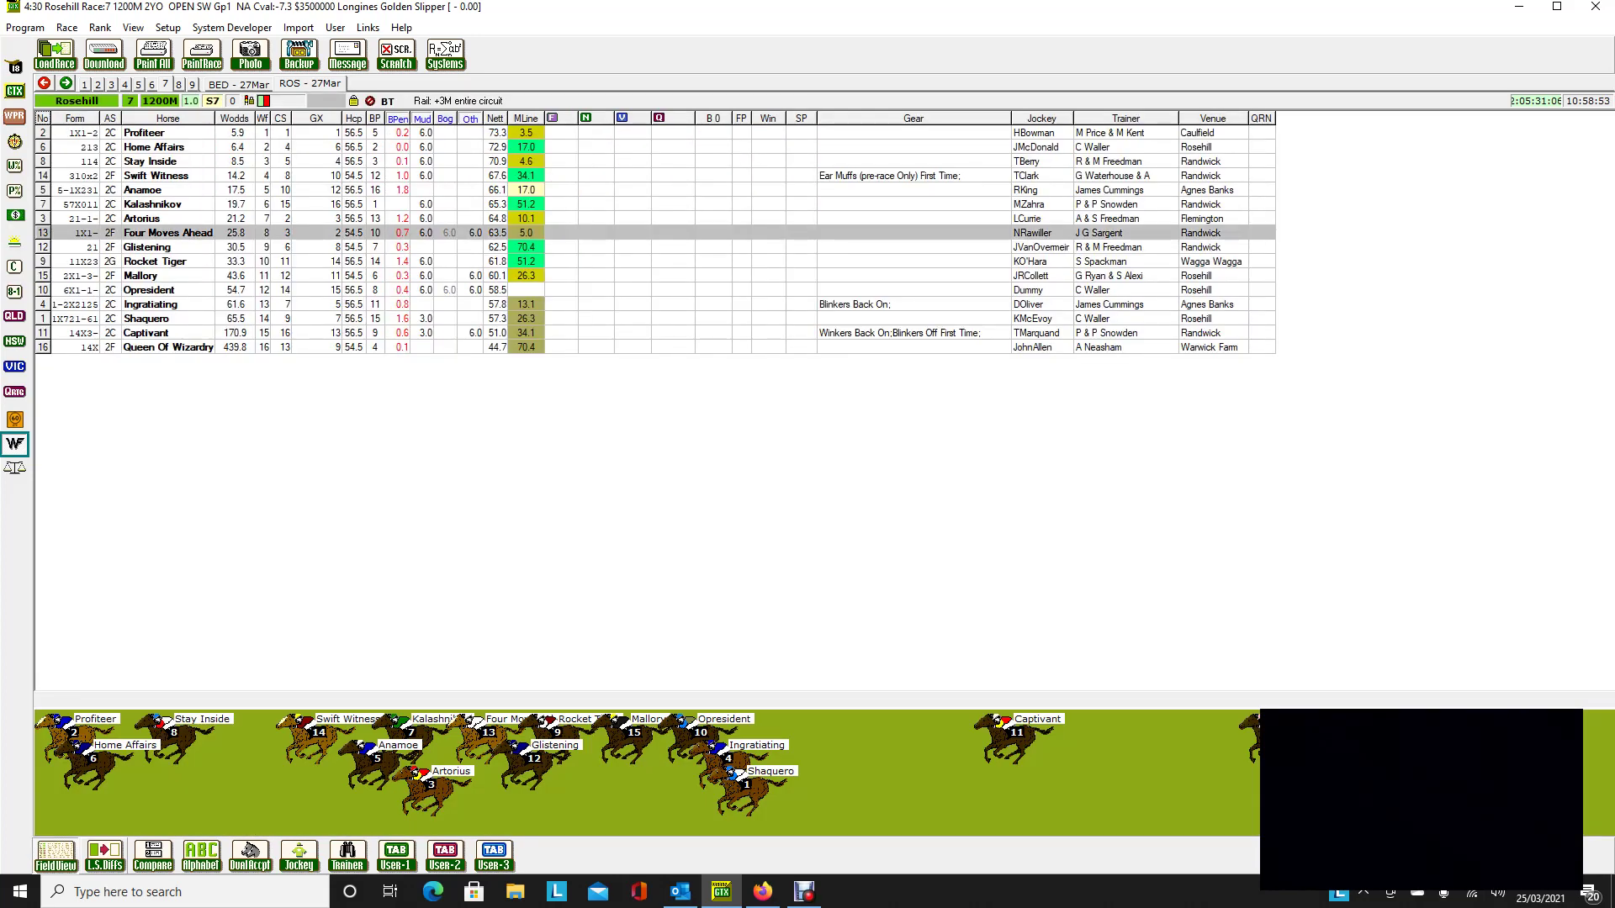
# - Open Rosehill race 9 and bring up the form history of top-rated Tailleur
pyautogui.click(179, 84)
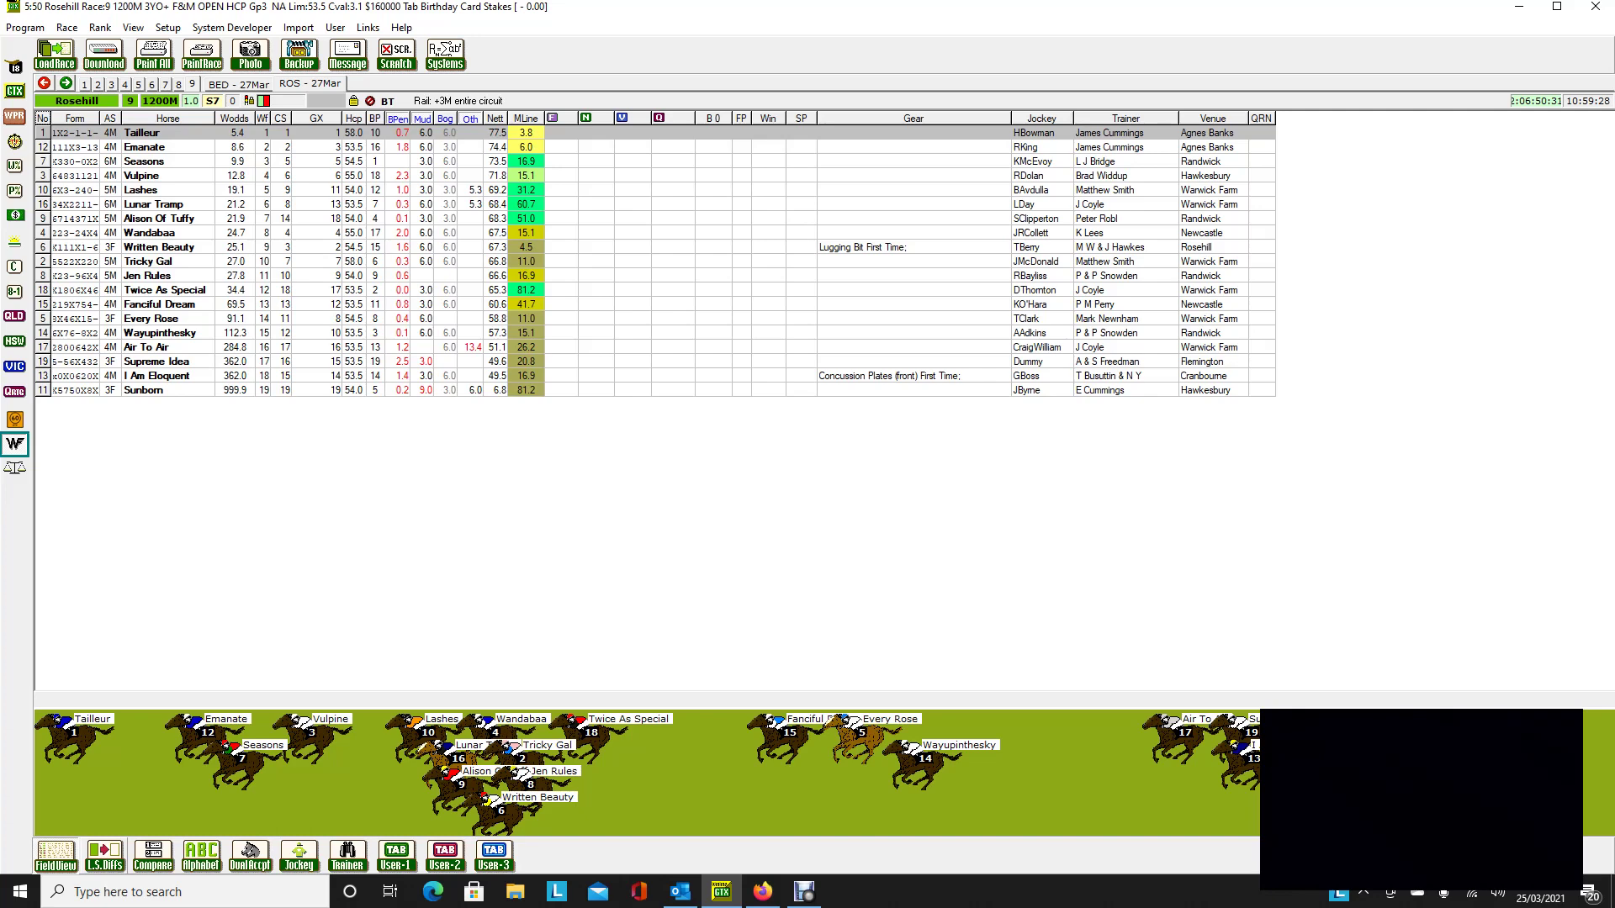
pyautogui.click(145, 161)
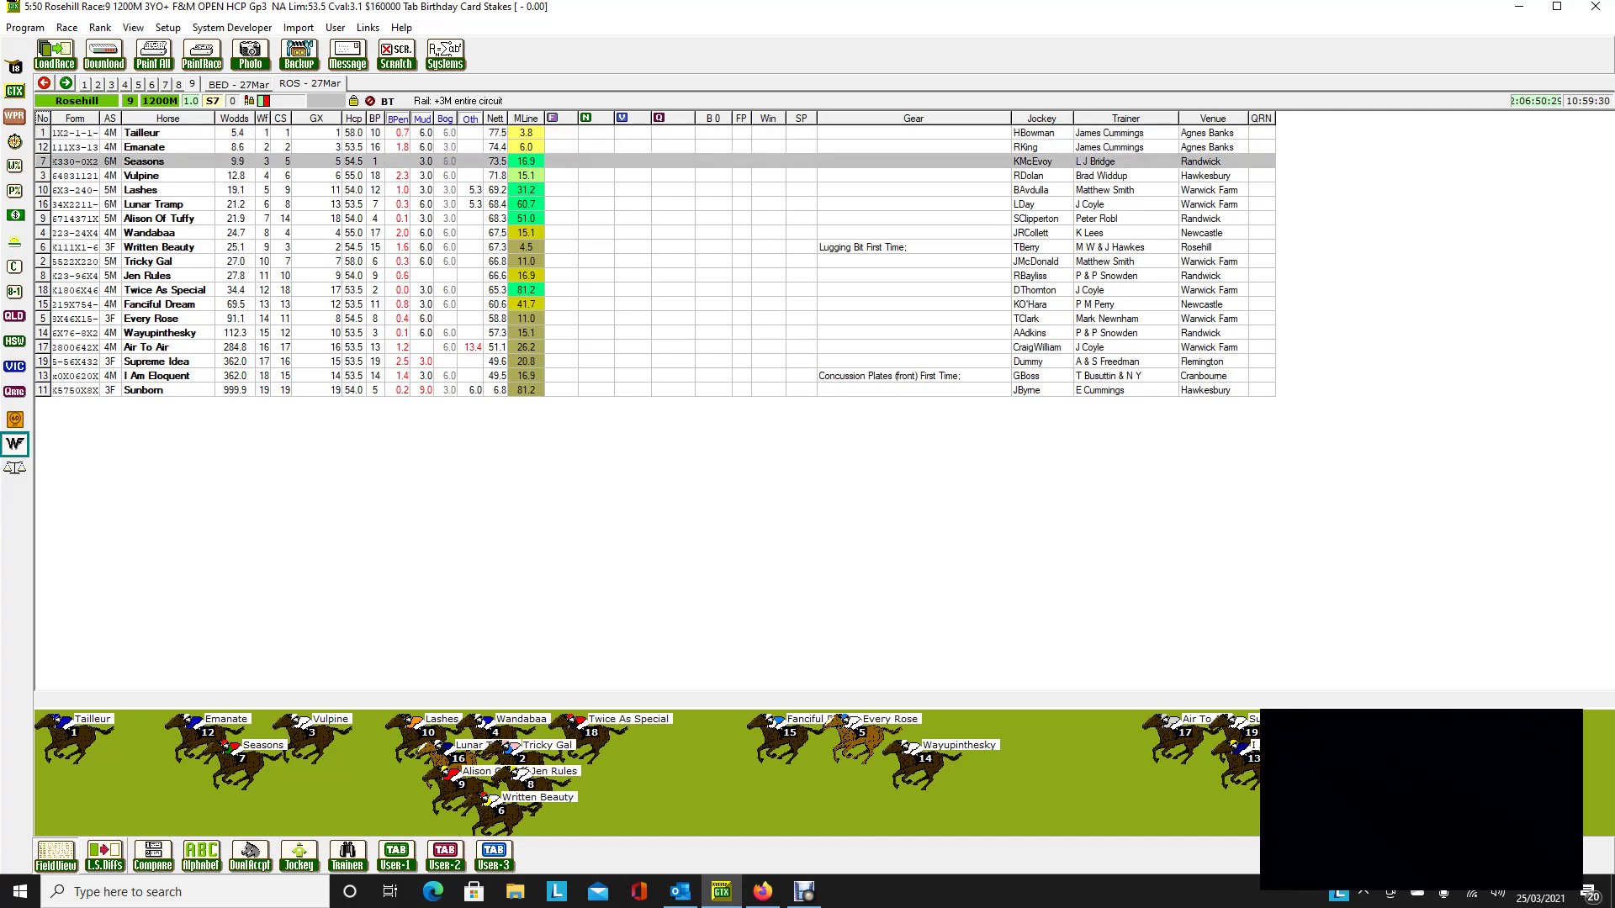
pyautogui.click(142, 133)
pyautogui.press('Return')
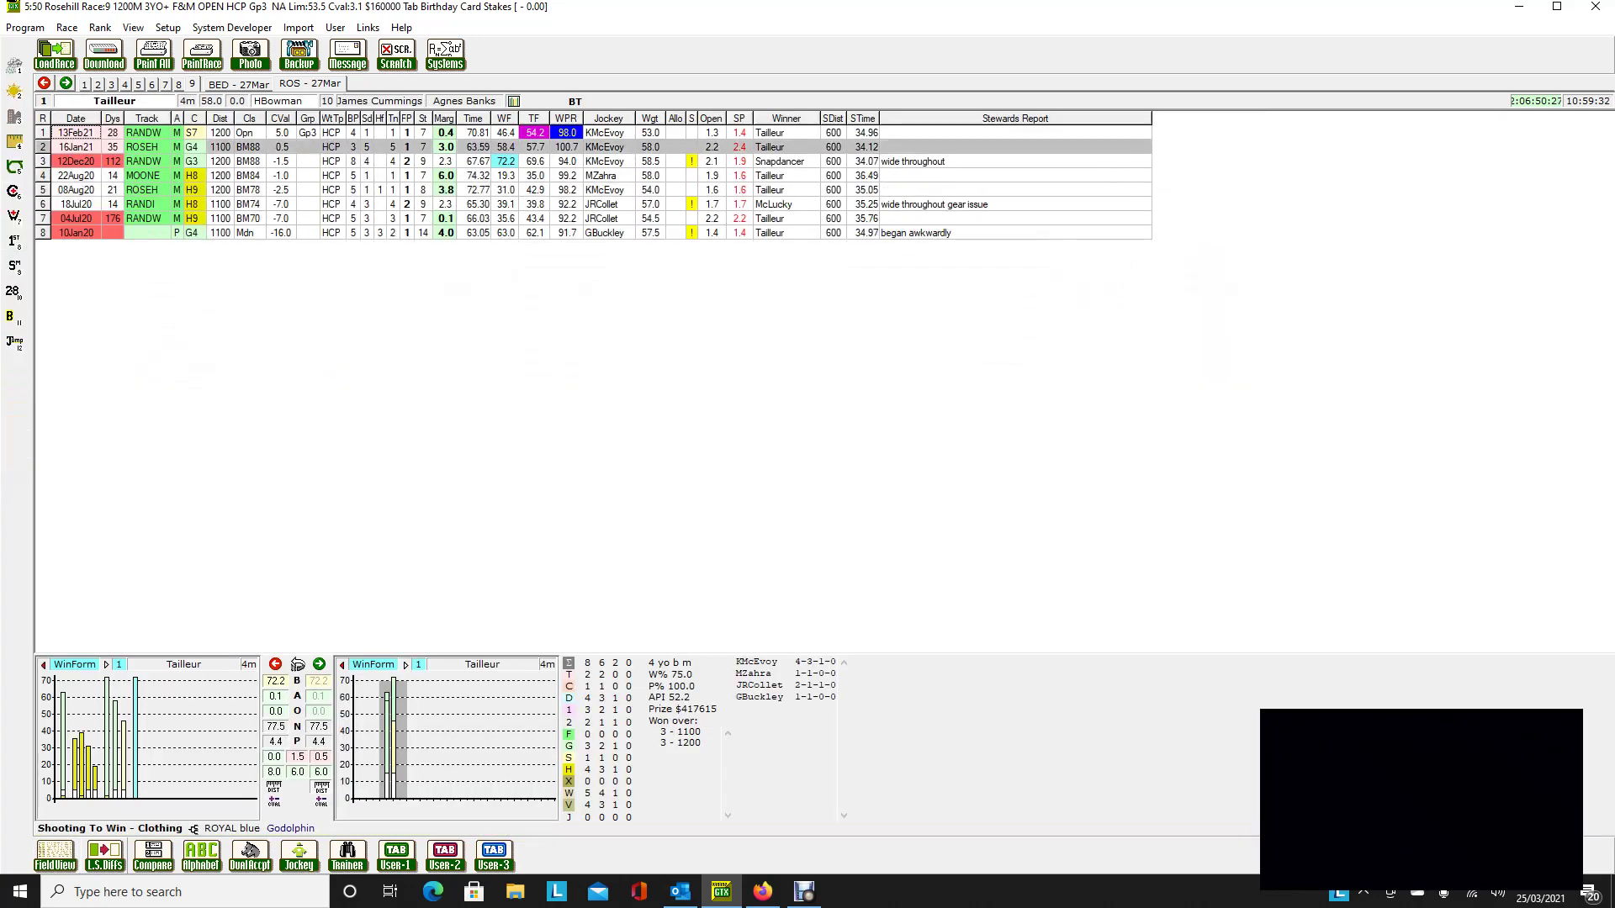
# - Examine Tailleur's past runs, including the 16 January and 18 July starts, and return to the race 9 field
pyautogui.click(589, 204)
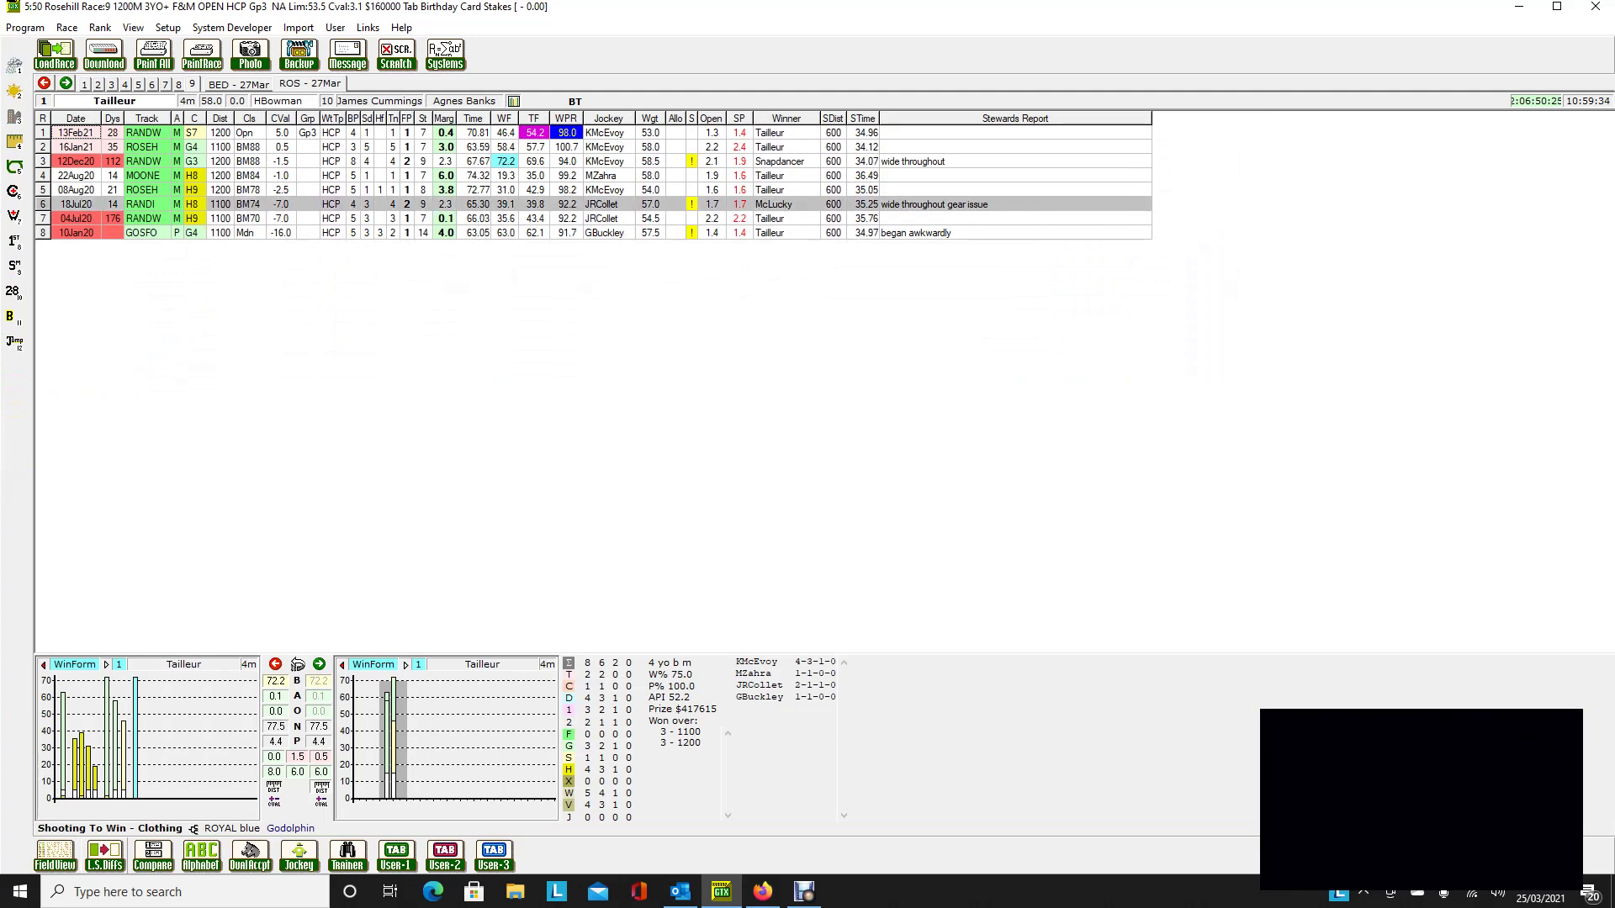
pyautogui.click(589, 147)
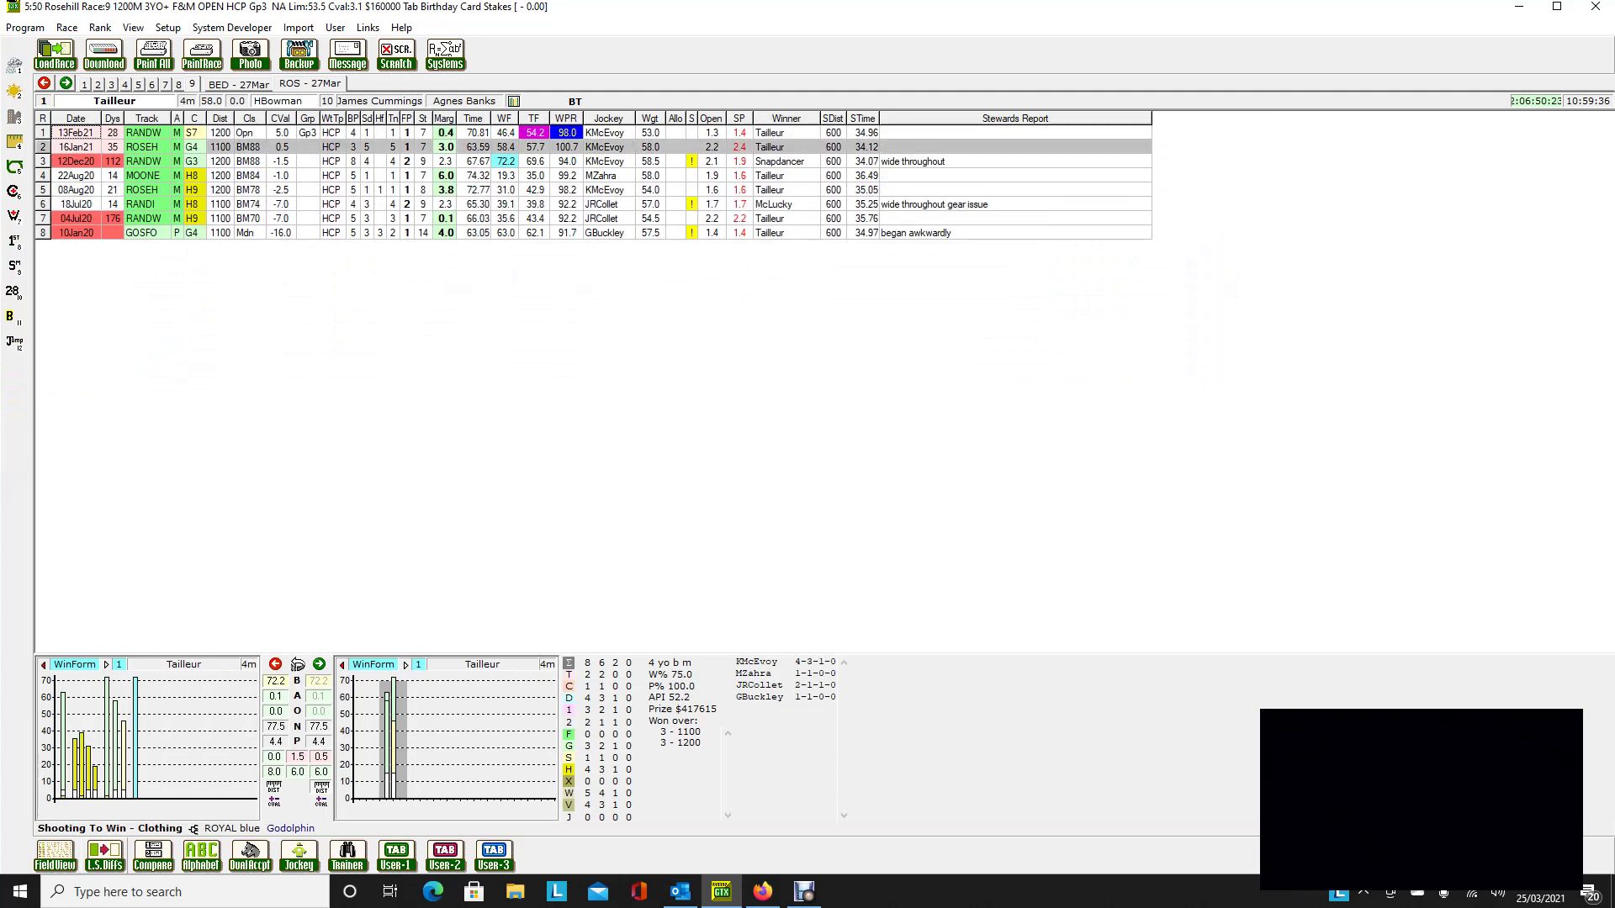
pyautogui.click(588, 161)
pyautogui.click(588, 147)
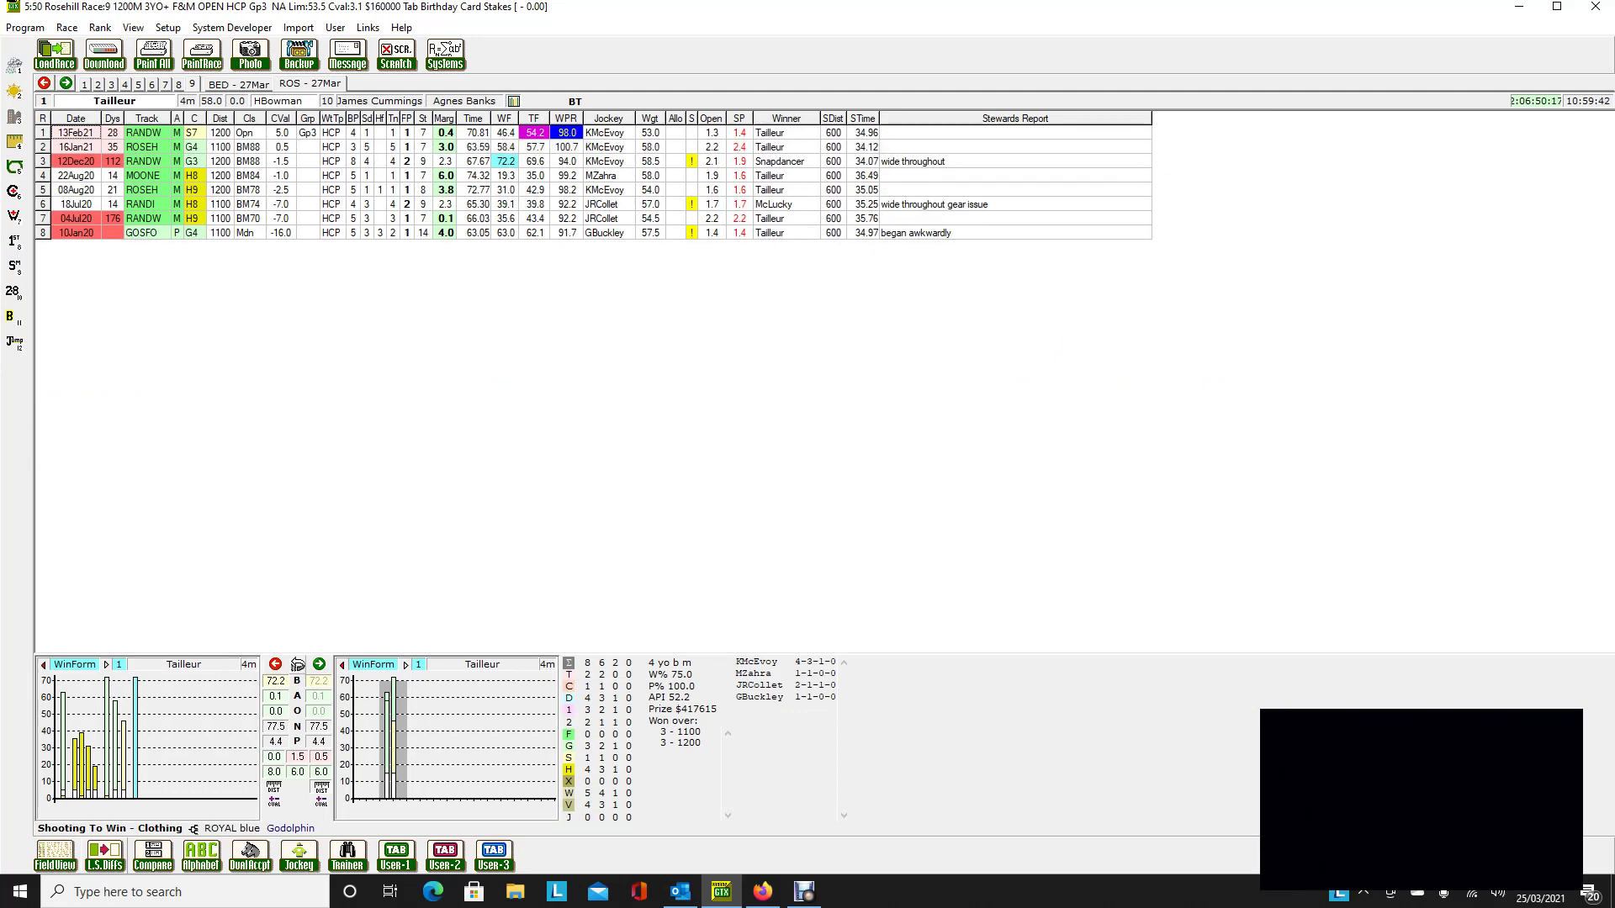
pyautogui.click(55, 857)
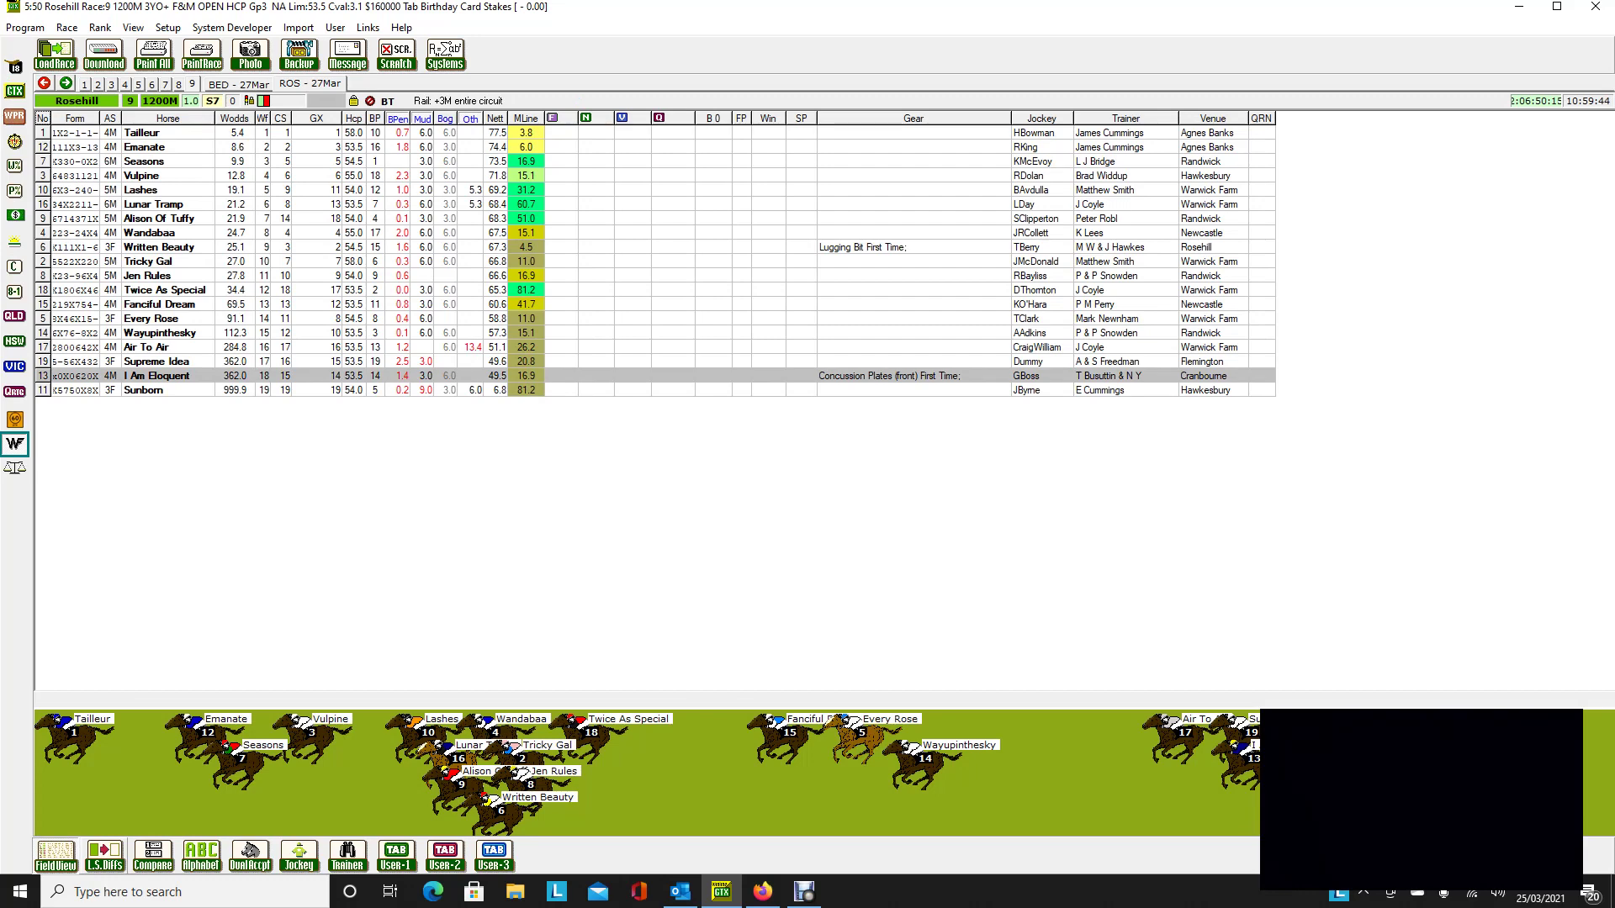
# - Open Rosehill race 8, The Galaxy, and examine Wild Ruler's past runs, returning to the race field
pyautogui.click(178, 84)
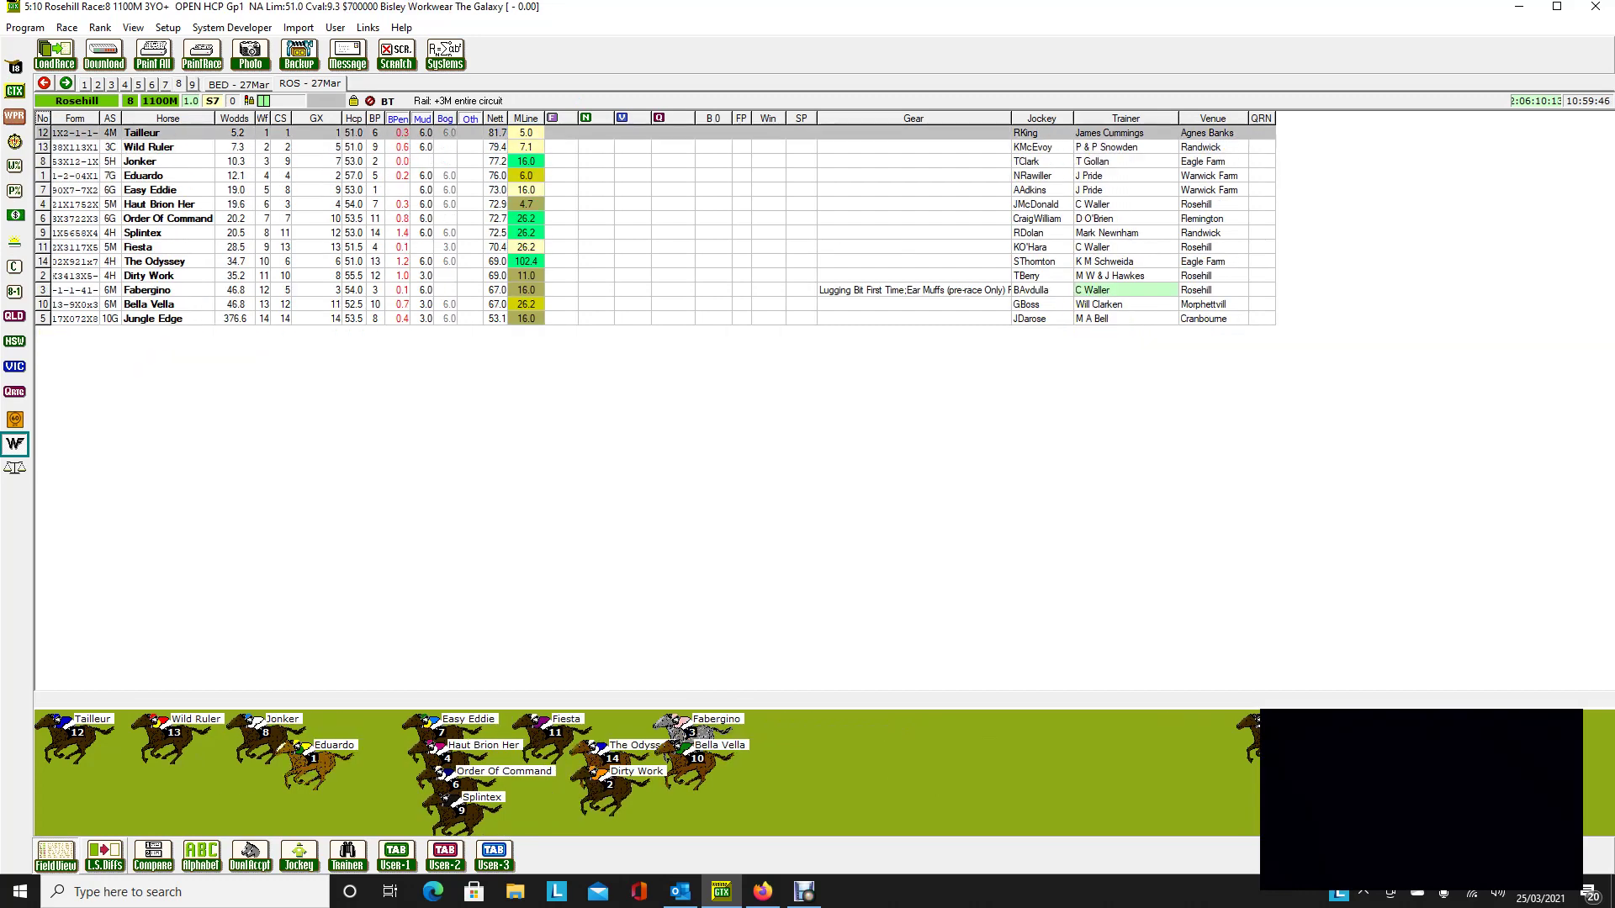
pyautogui.press('Up')
pyautogui.press('Up')
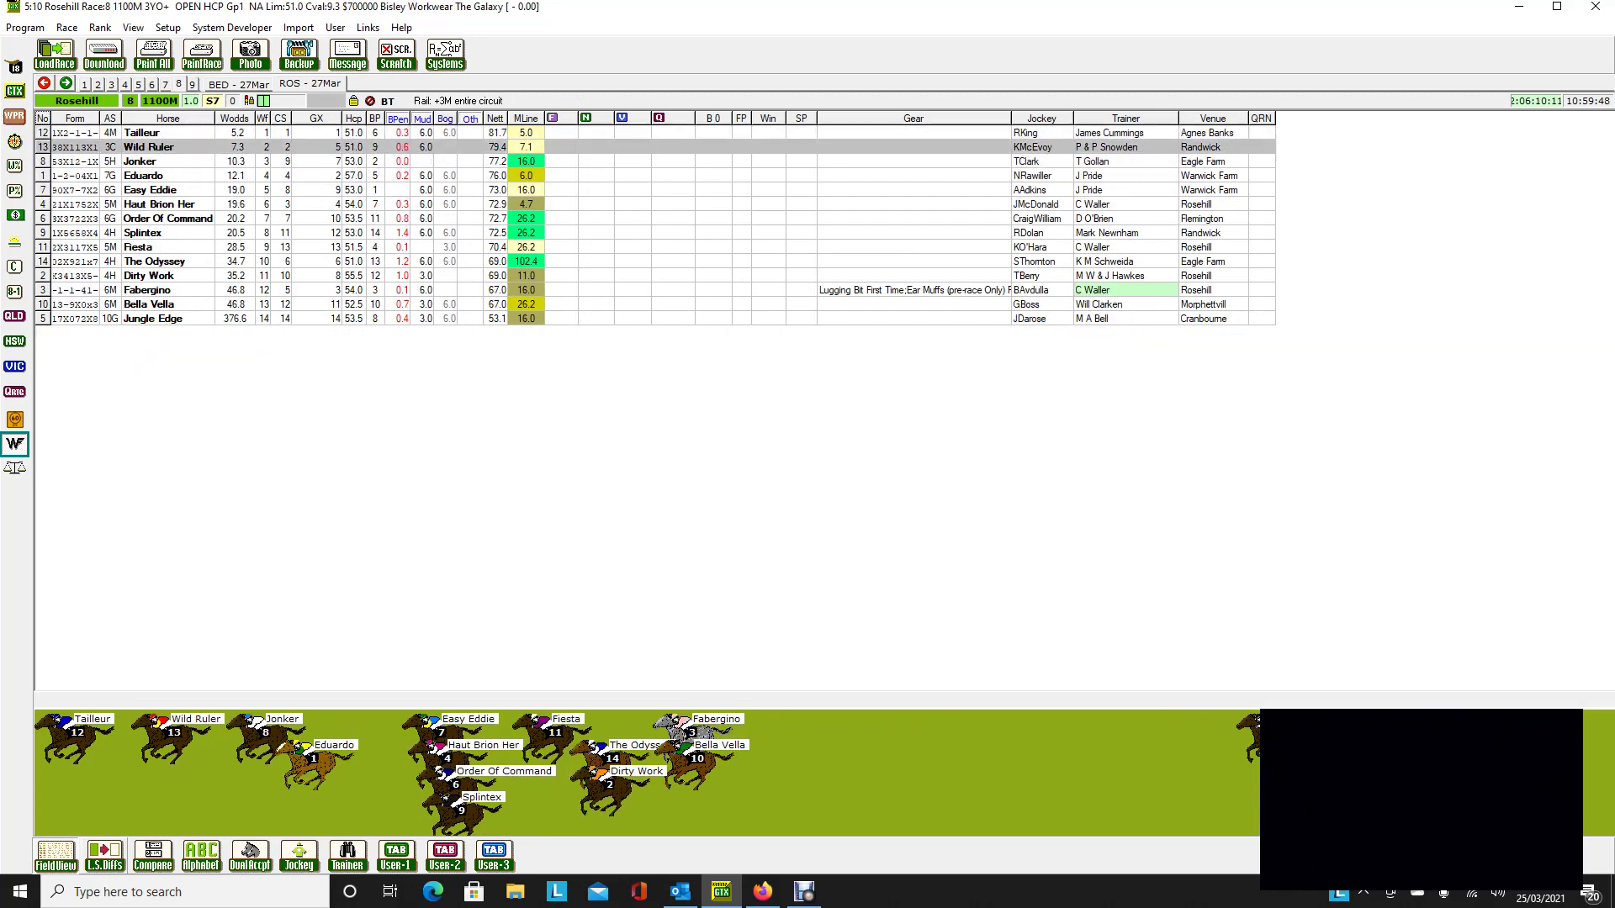
pyautogui.press('Return')
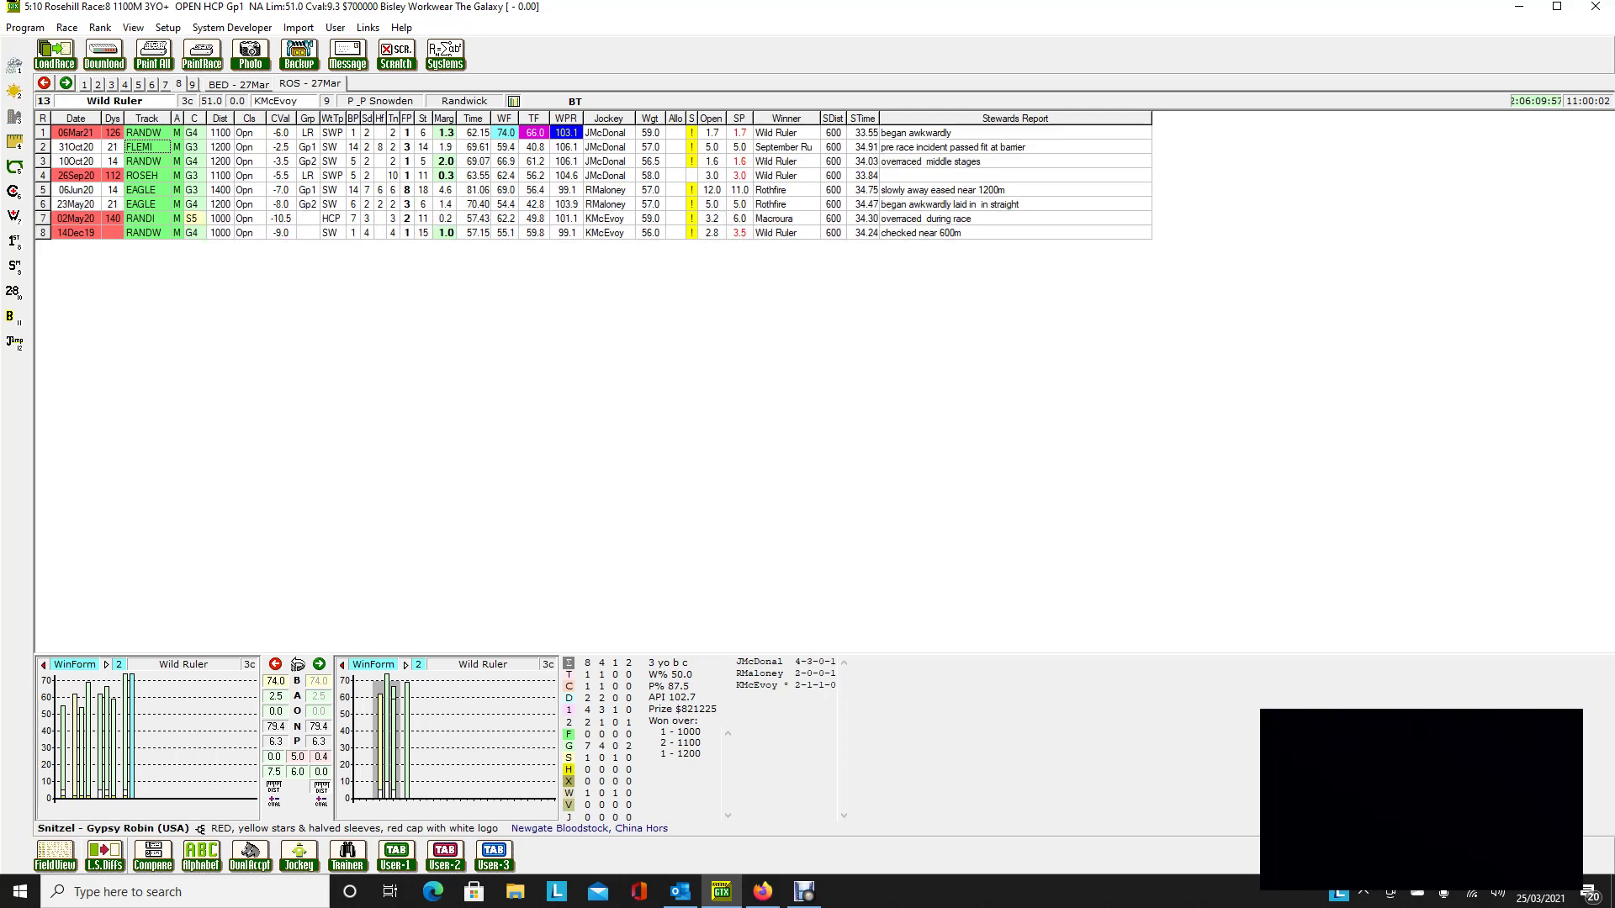
pyautogui.click(56, 855)
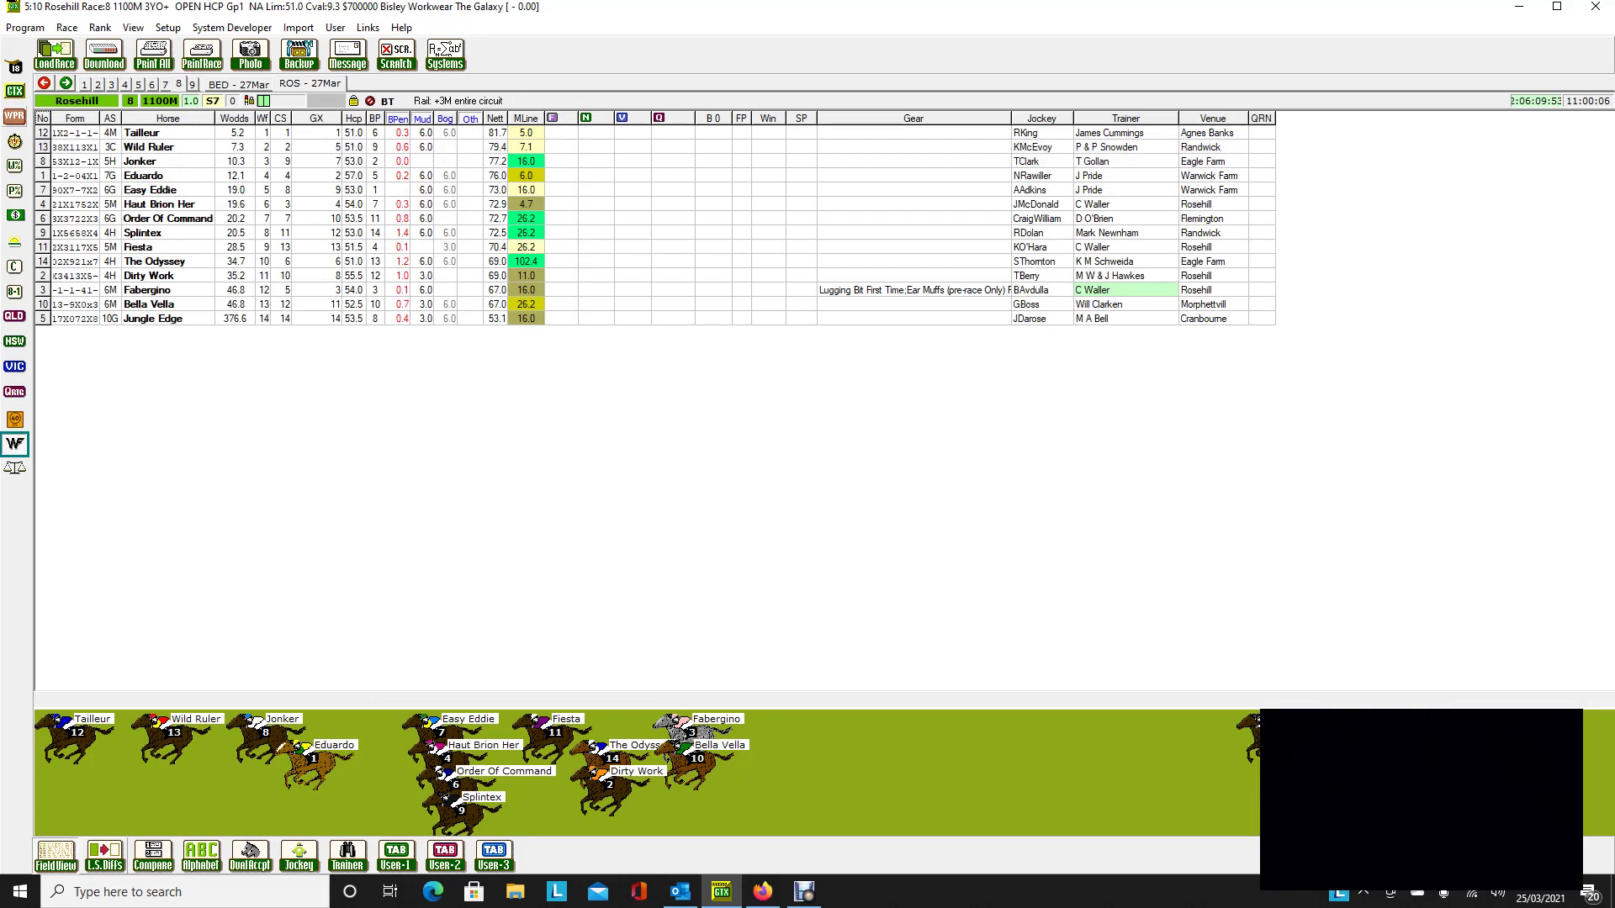
pyautogui.click(43, 133)
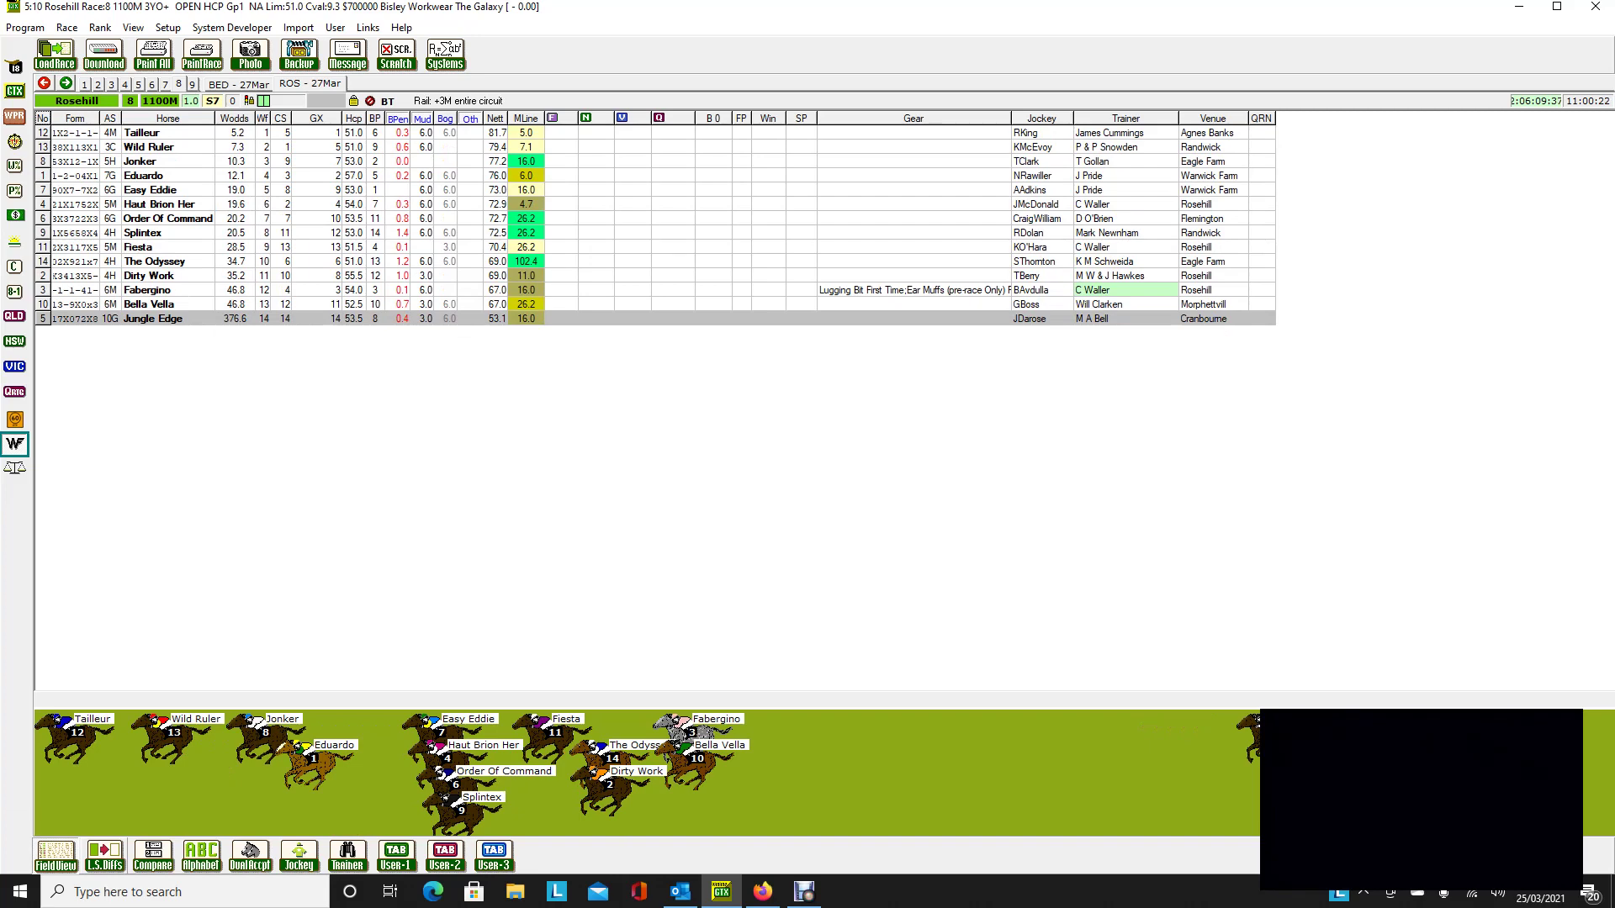
# - Examine Jungle Edge's past runs in race 8 and return to the race field
pyautogui.click(153, 319)
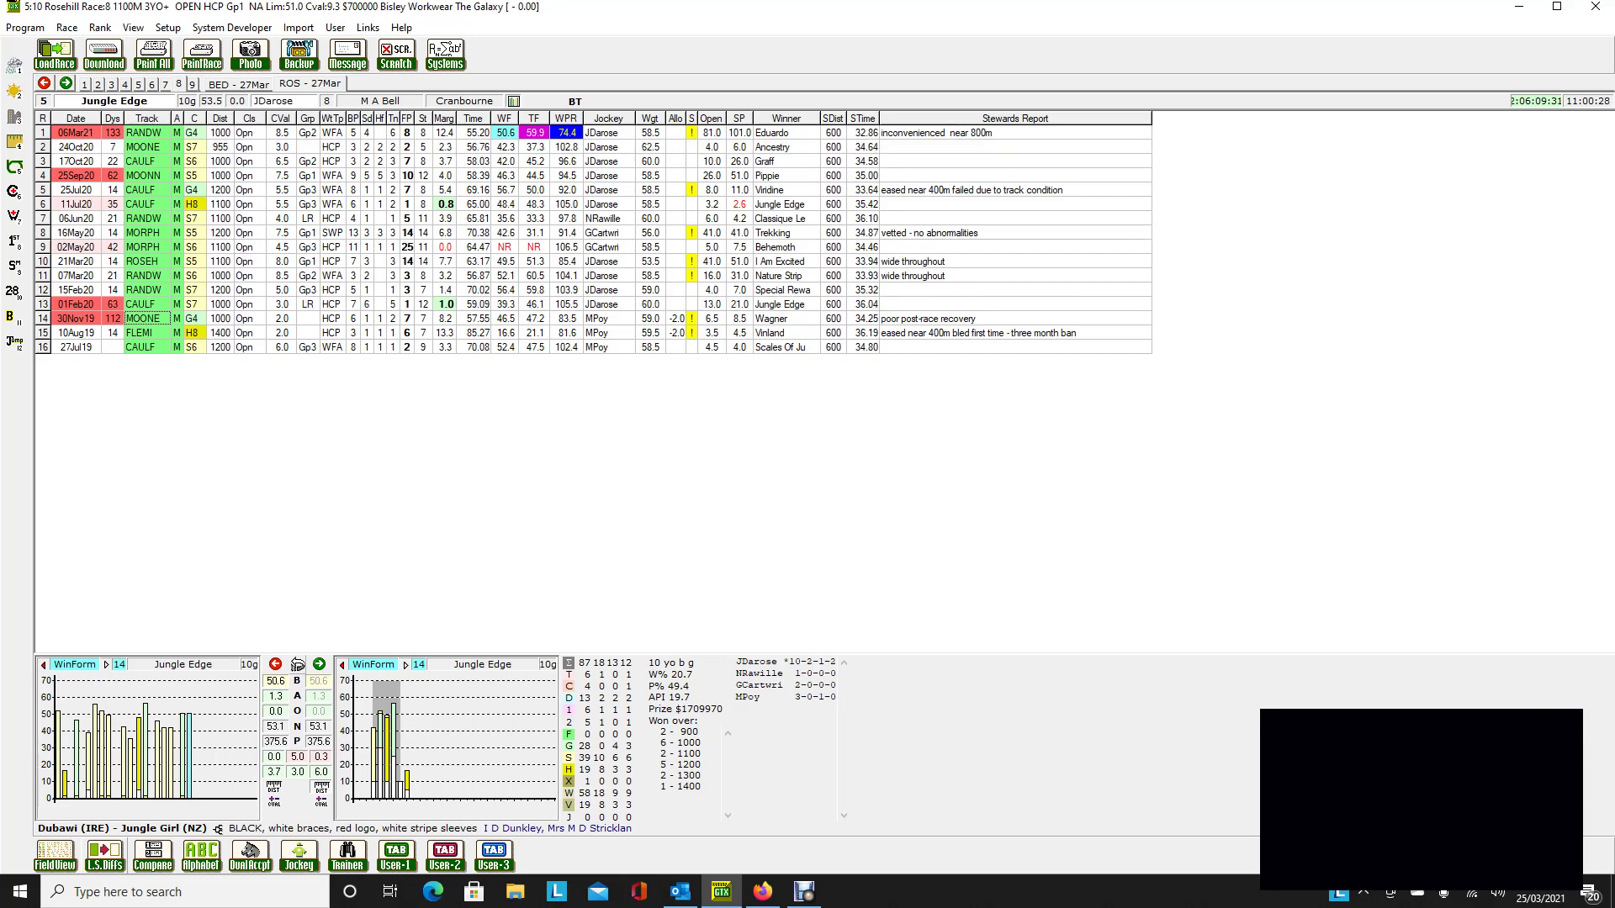
pyautogui.click(55, 855)
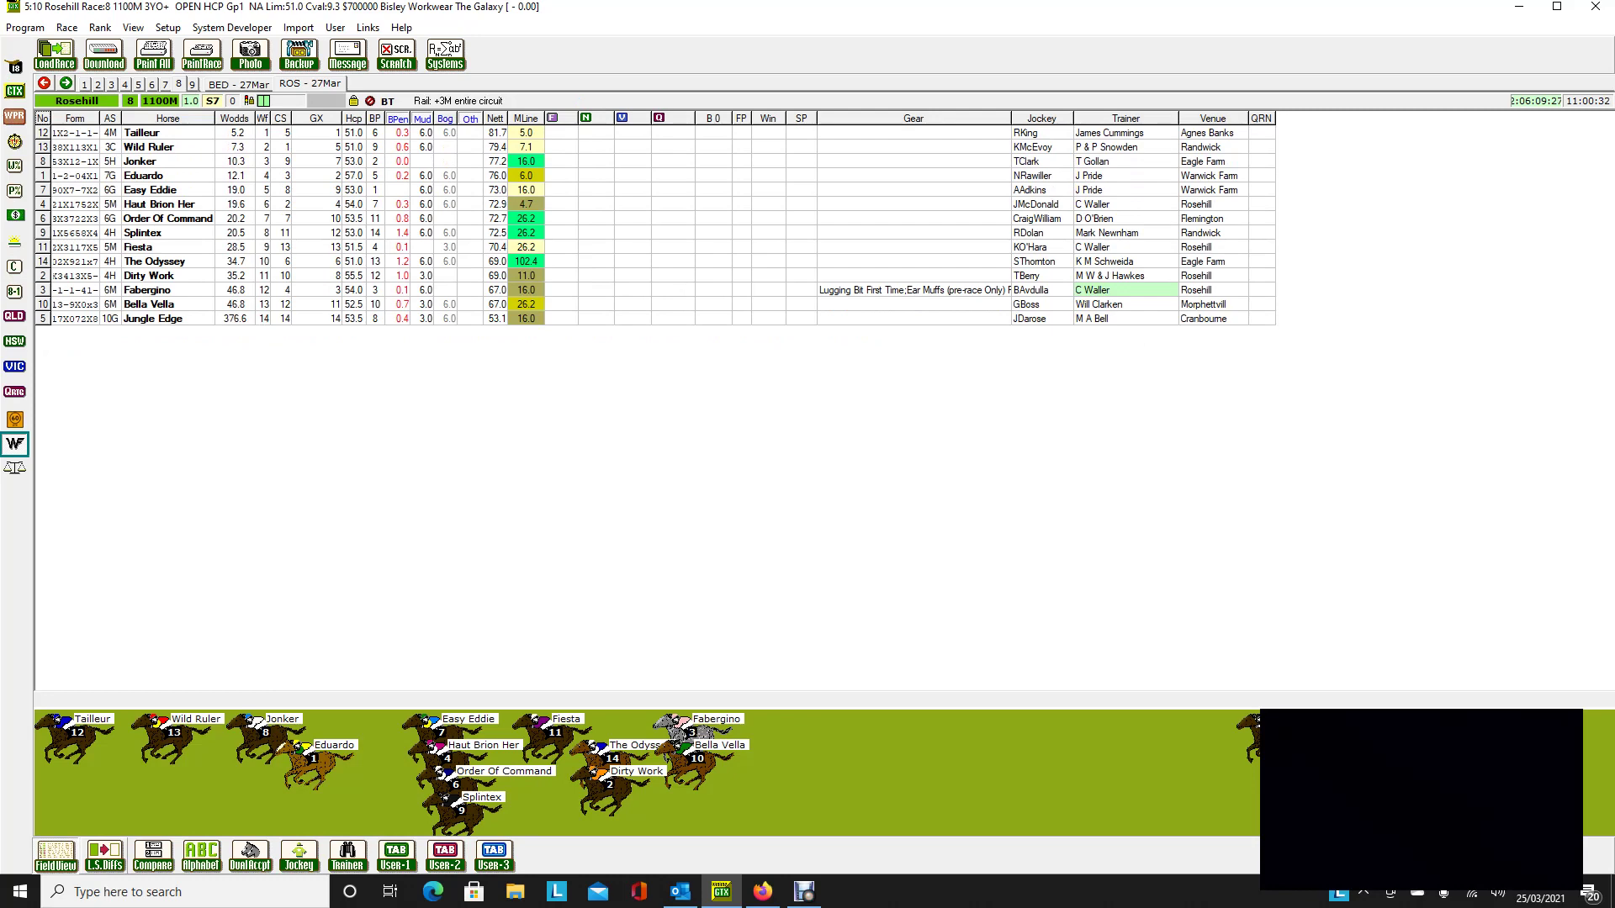
# - Open Rosehill race 9 and mark Tailleur as scratched so the remaining field is re-rated
pyautogui.click(193, 84)
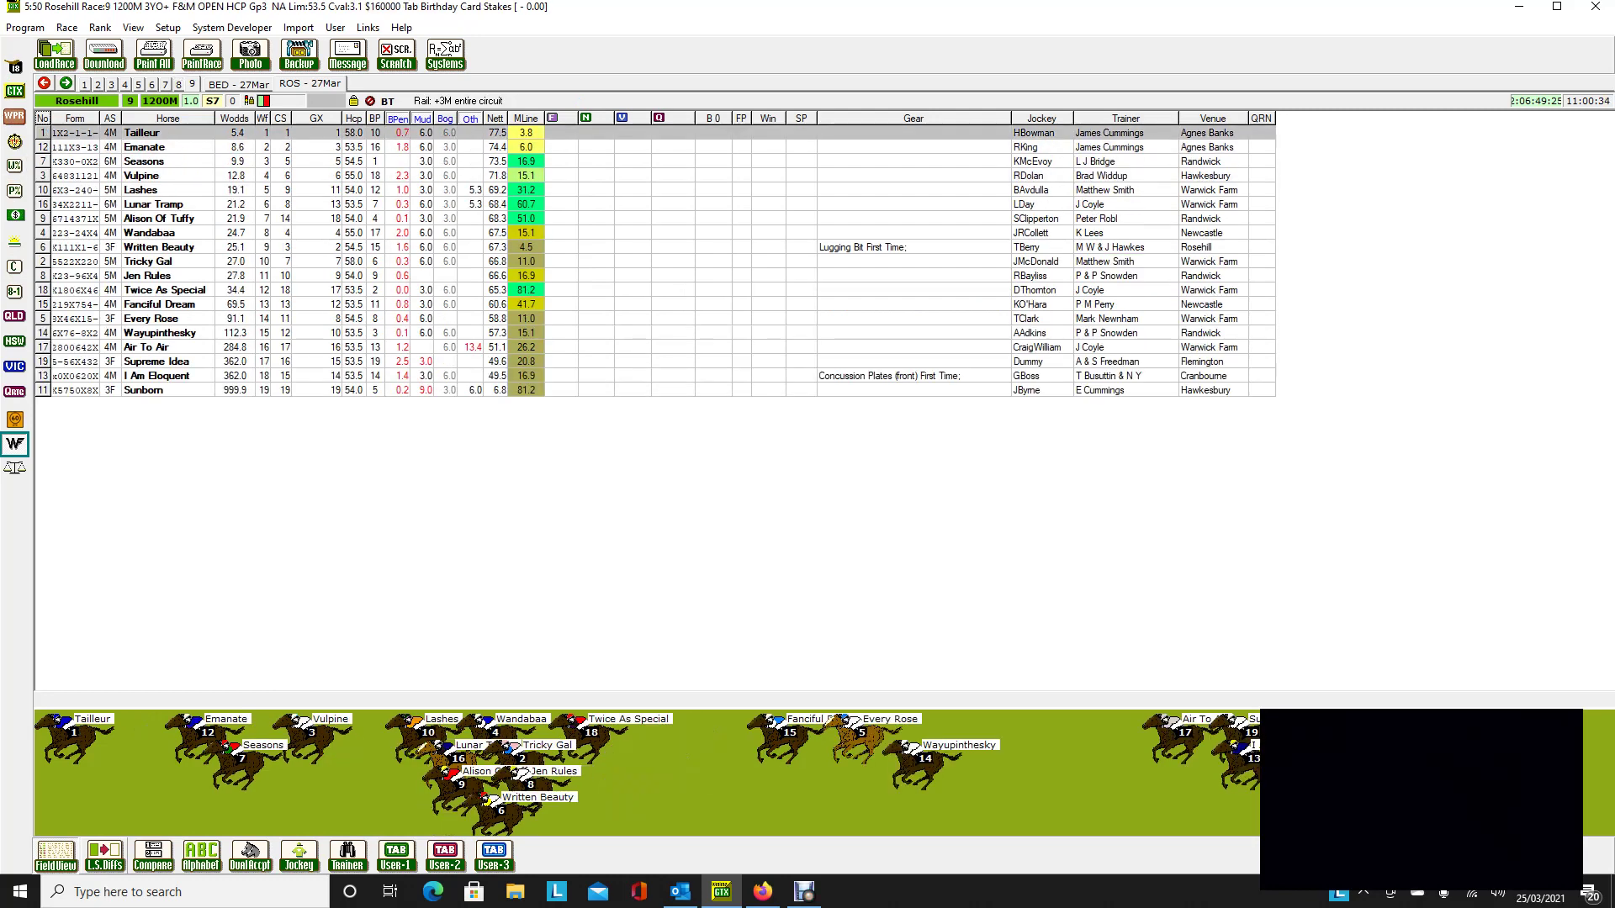
pyautogui.click(43, 133)
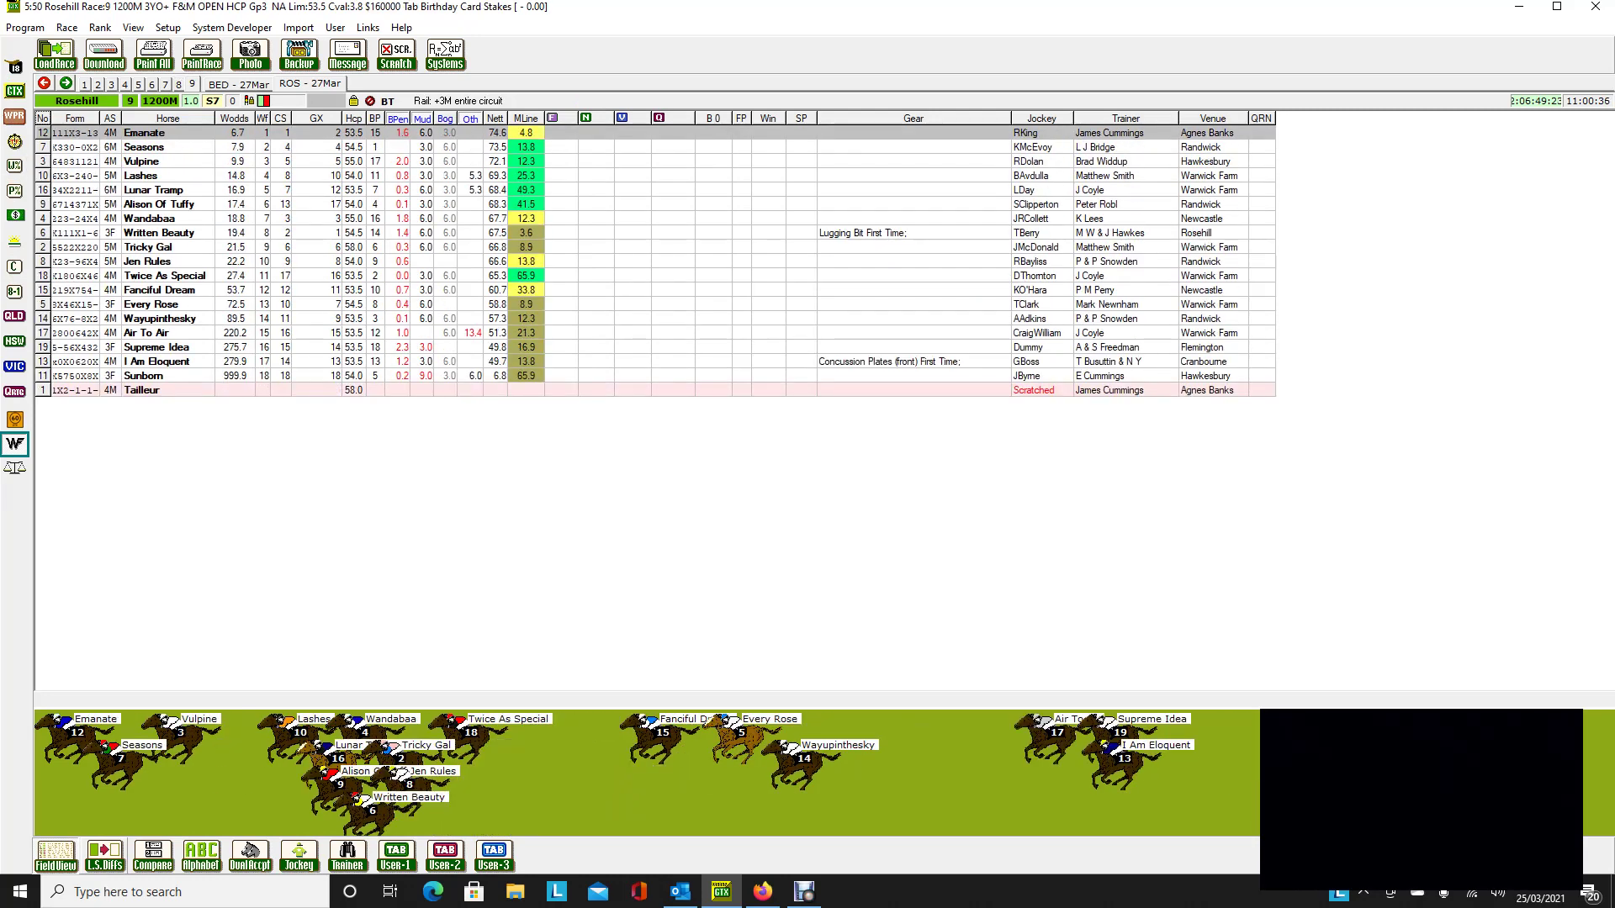
# - Compare the ratings and barrier penalties of Emanate, Seasons and Vulpine in the race 9 field
pyautogui.click(143, 147)
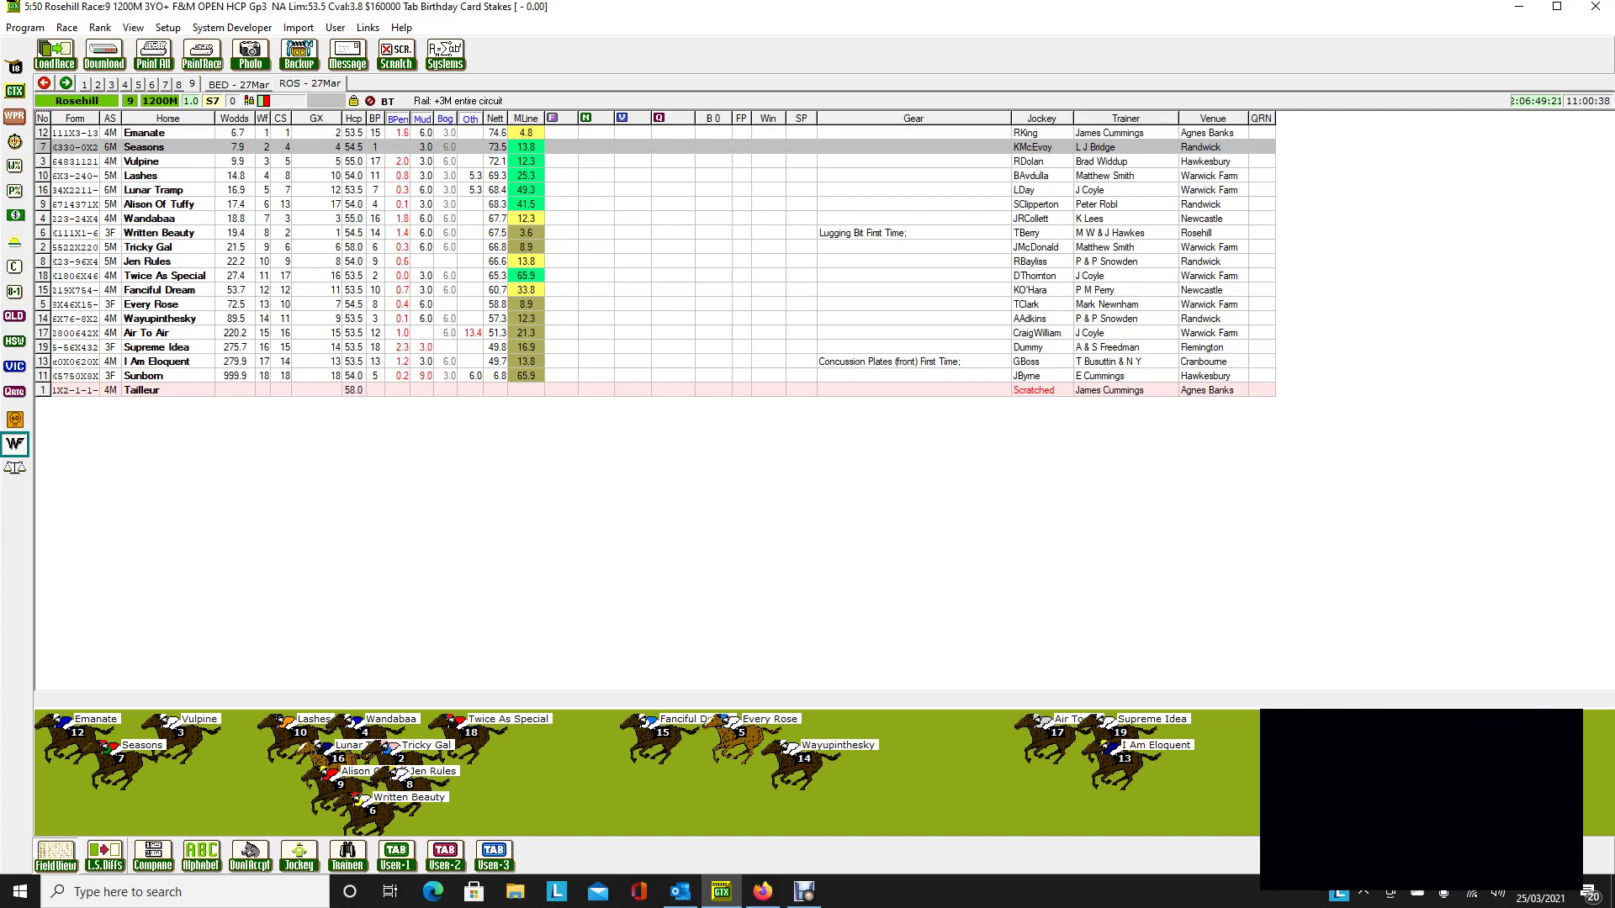
pyautogui.click(144, 247)
pyautogui.click(144, 132)
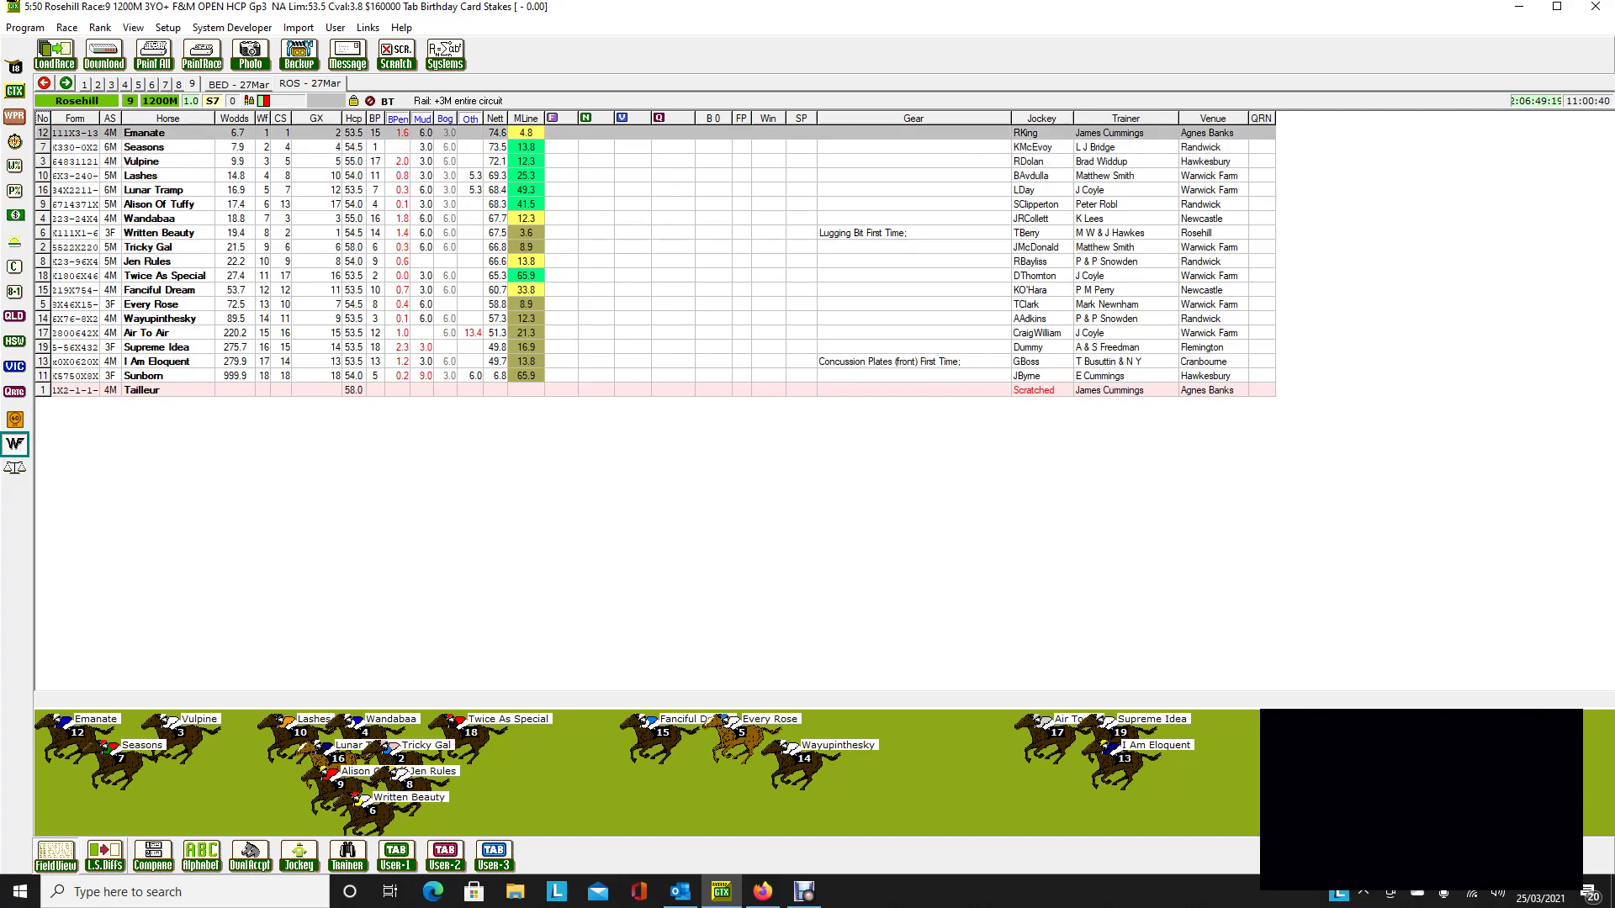
pyautogui.click(400, 176)
pyautogui.click(144, 147)
pyautogui.click(143, 161)
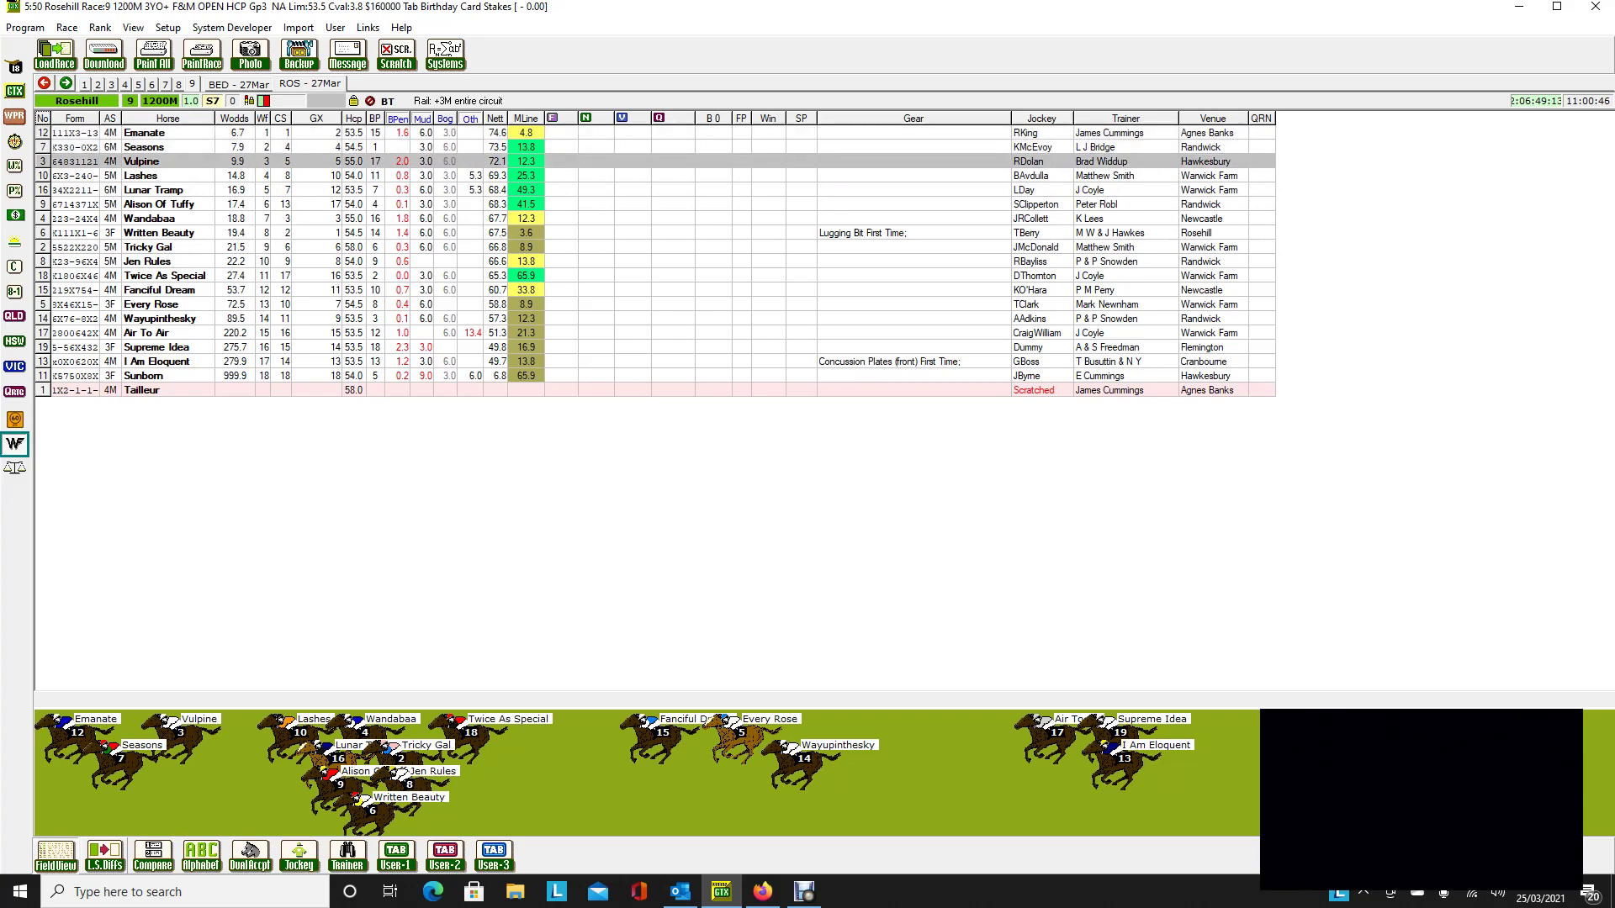
# - Bring up Emanate's form history and examine her most recent starts, including the 6 March run at Randwick
pyautogui.press('Up')
pyautogui.press('Up')
pyautogui.press('Return')
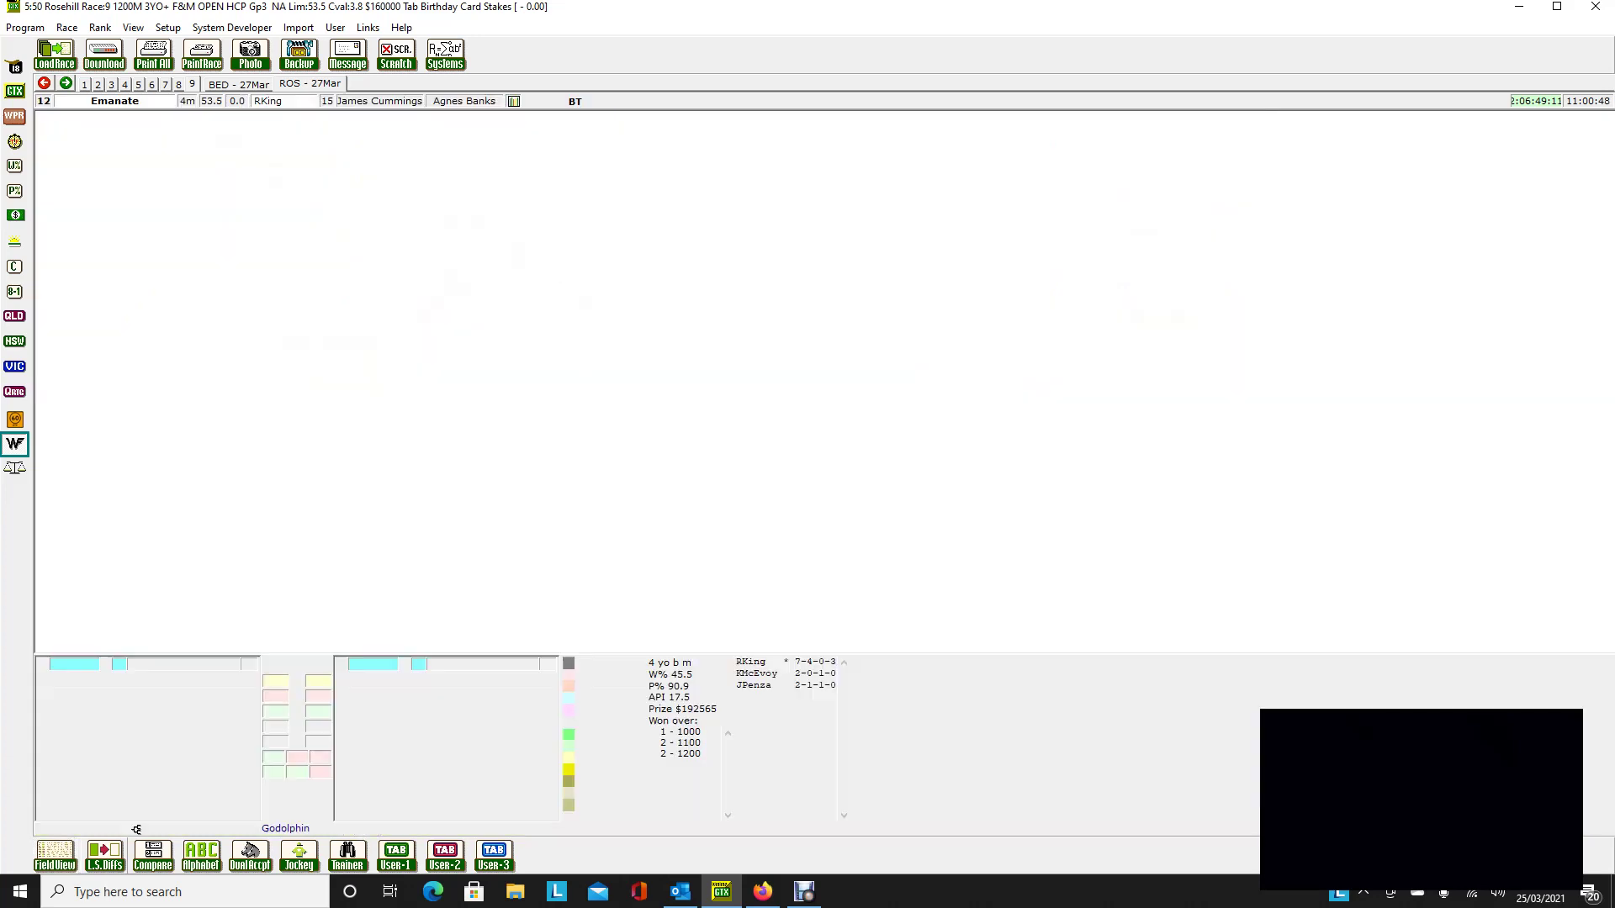
pyautogui.press('Down')
pyautogui.press('Down')
pyautogui.press('Down')
pyautogui.press('Up')
pyautogui.press('Up')
pyautogui.press('Up')
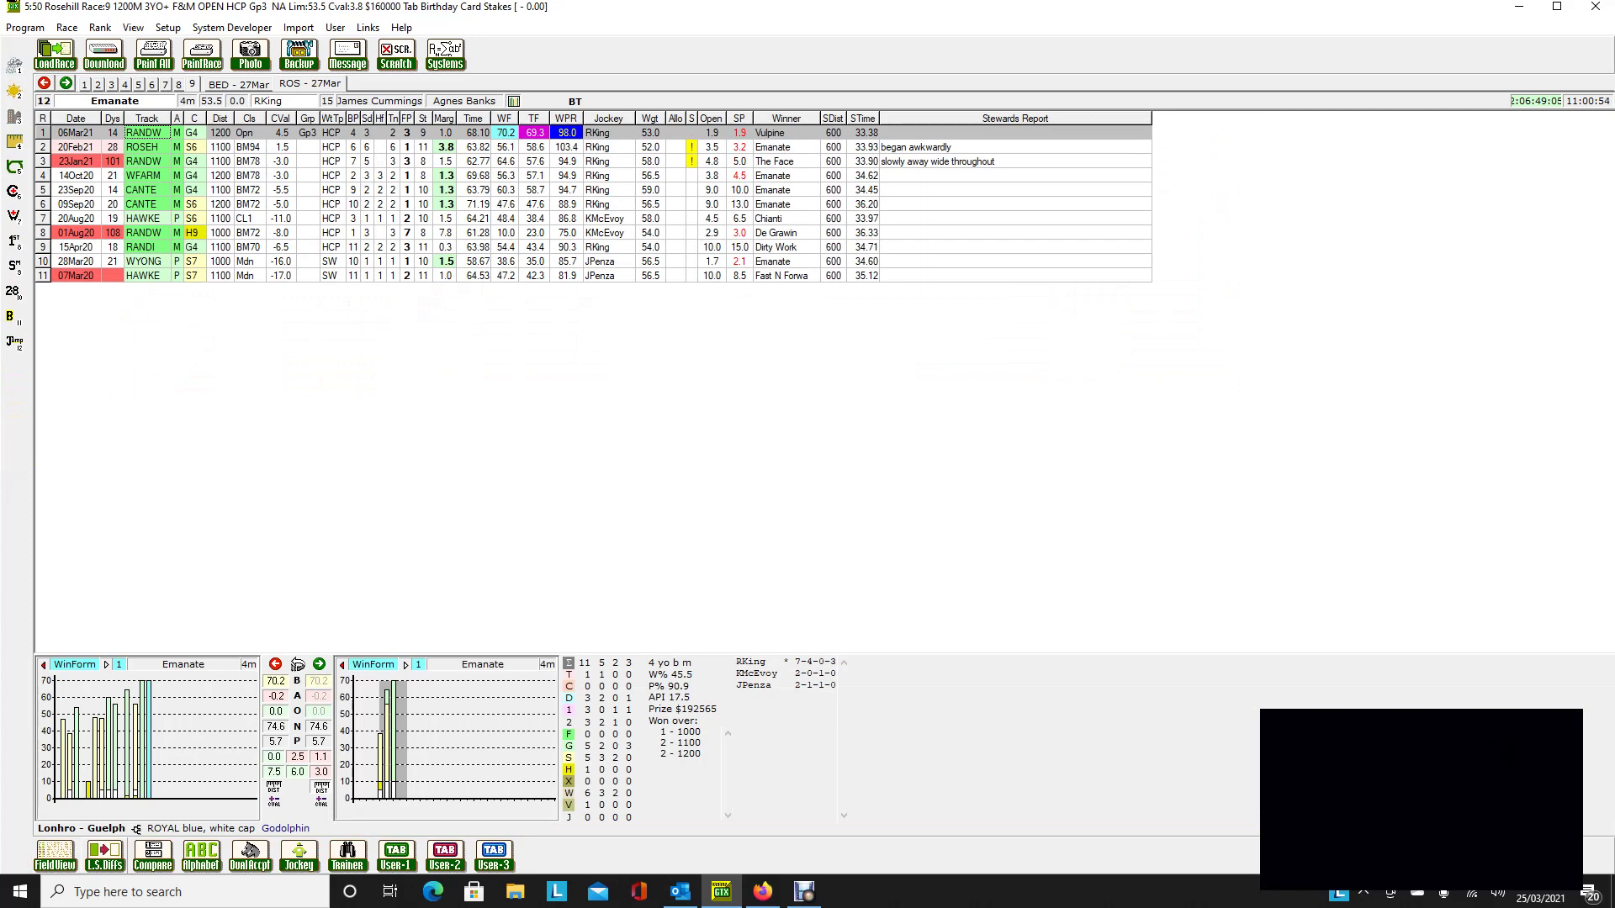
# - Examine Emanate's earlier runs back to the 9 September start and return to the race 9 field
pyautogui.press('Down')
pyautogui.press('Down')
pyautogui.press('Down')
pyautogui.press('Down')
pyautogui.press('Down')
pyautogui.press('Down')
pyautogui.press('Up')
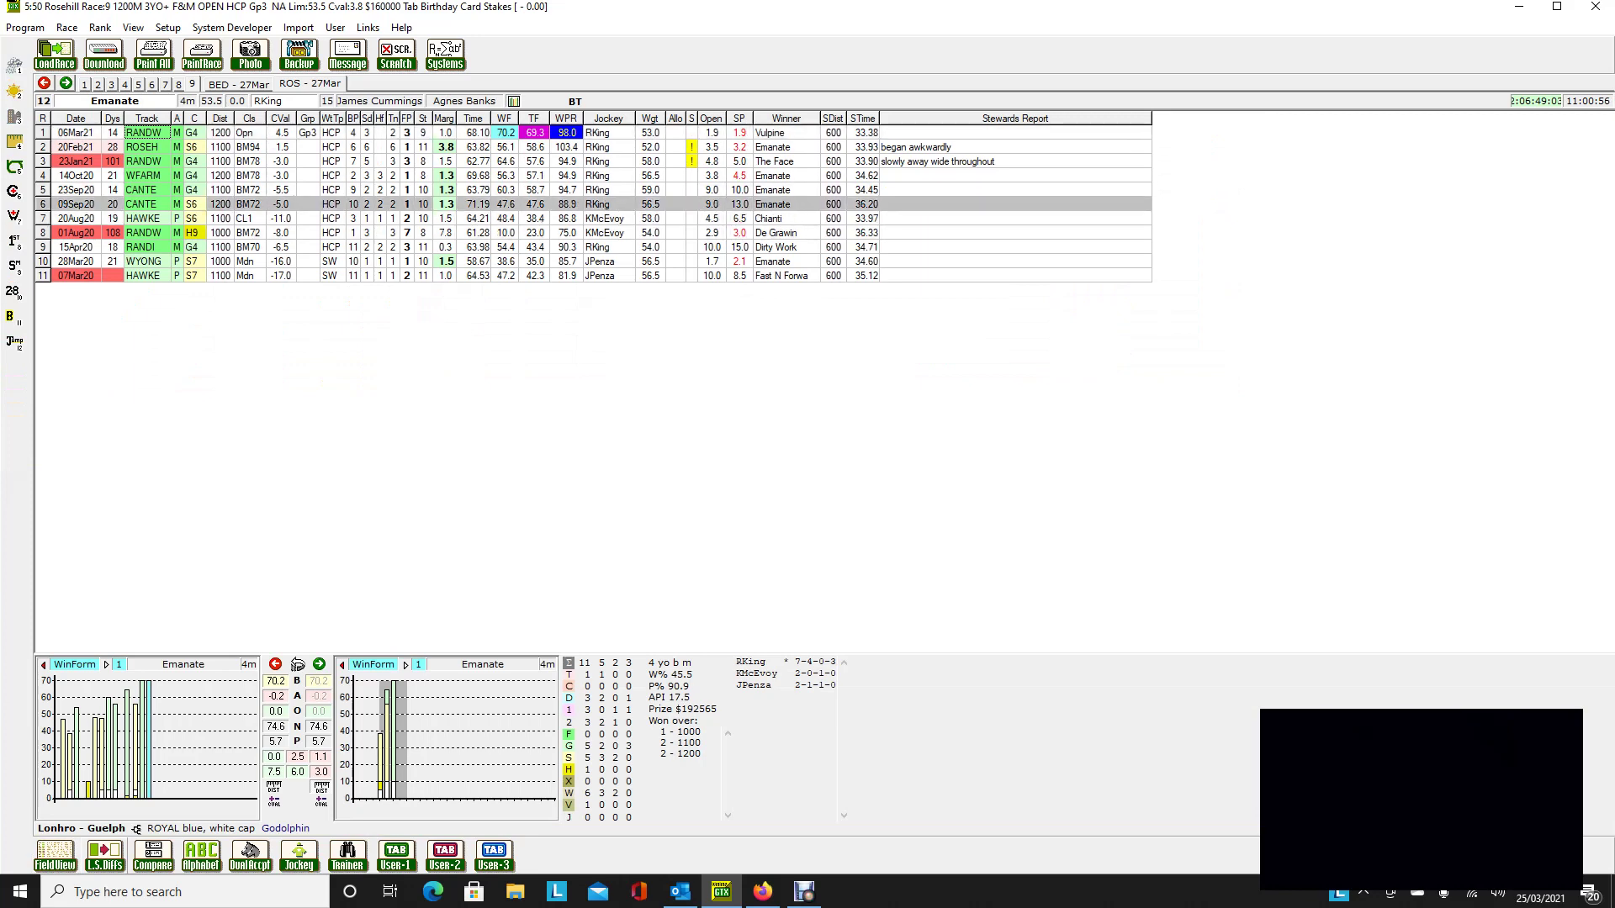
pyautogui.click(56, 856)
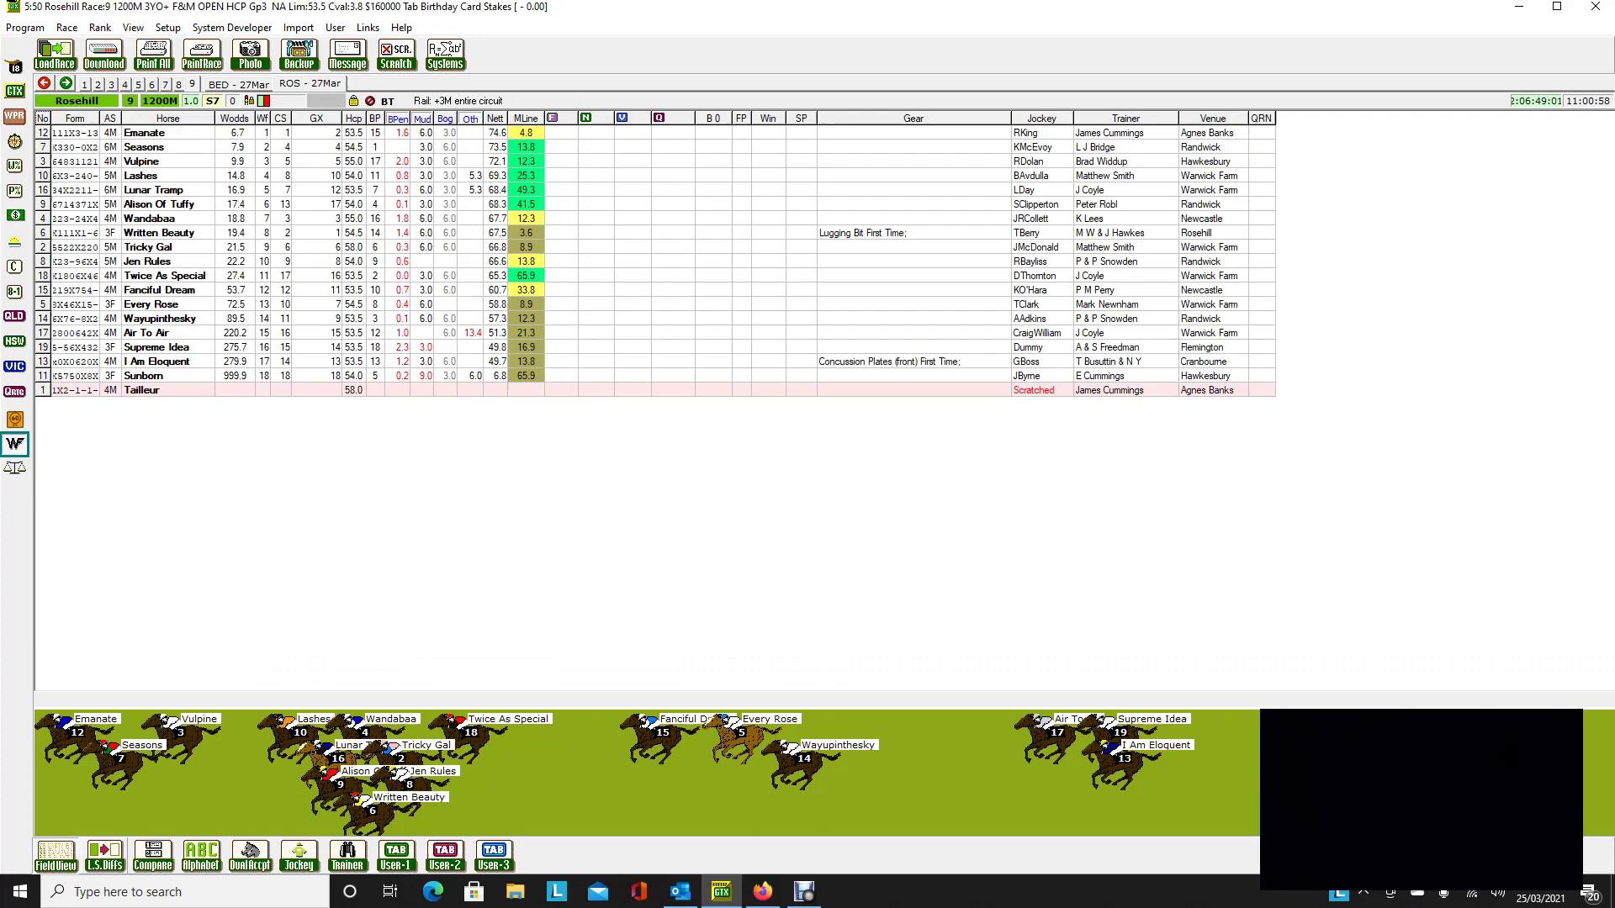
# - Bring up Vulpine's form history from the race 9 field and examine the 6 March run
pyautogui.press('Up')
pyautogui.press('Up')
pyautogui.press('Up')
pyautogui.press('Up')
pyautogui.press('Up')
pyautogui.press('Up')
pyautogui.press('Up')
pyautogui.press('Up')
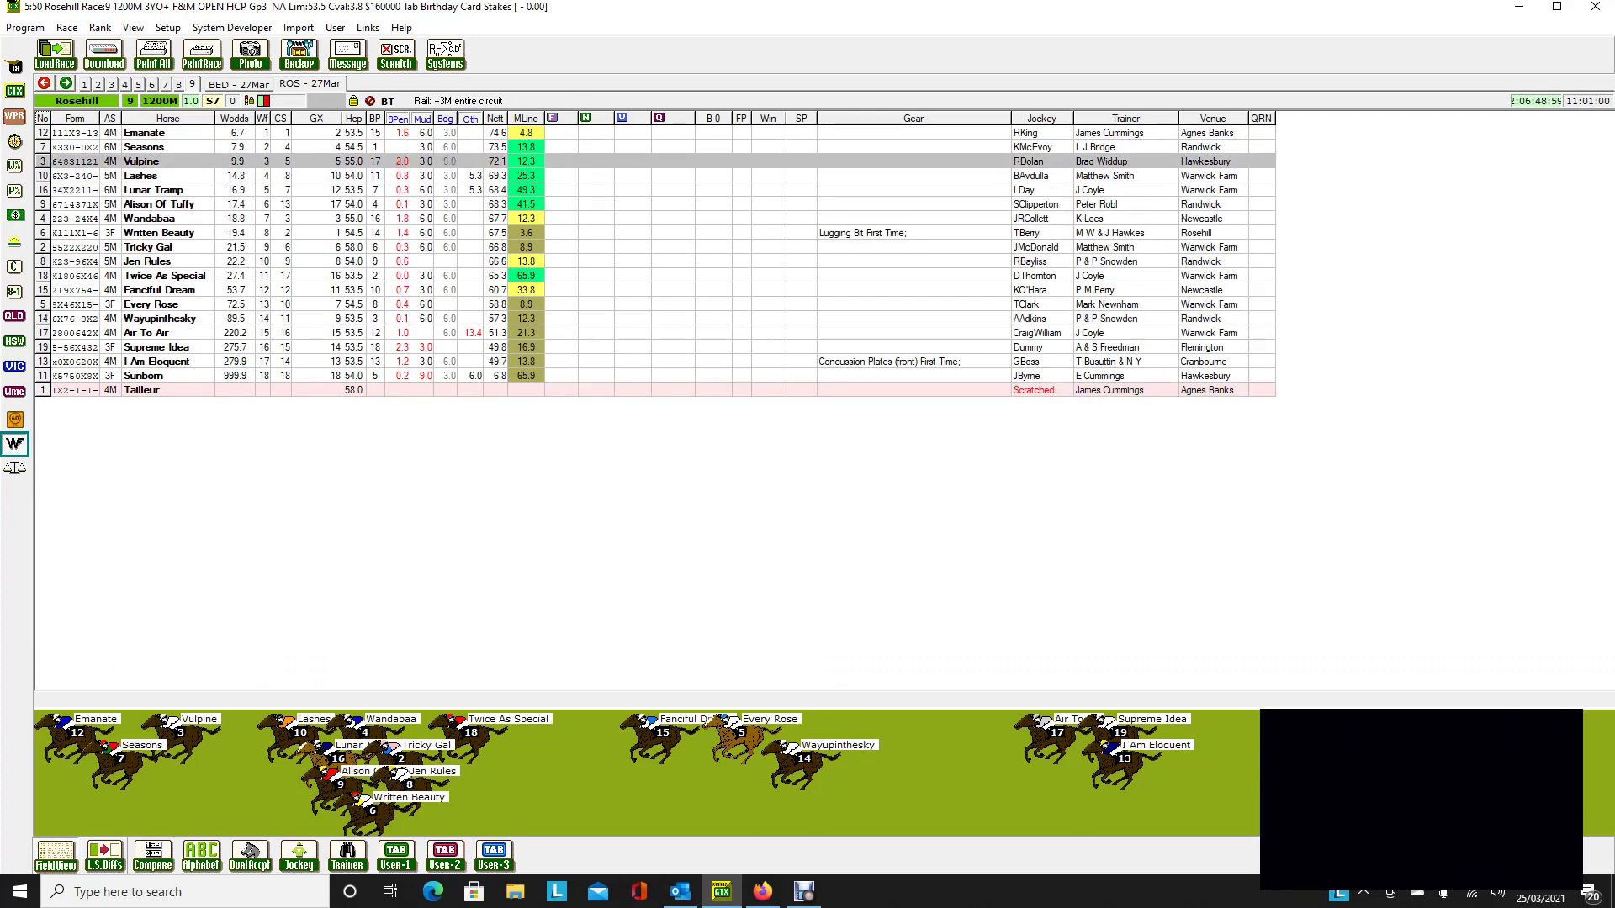
pyautogui.press('Return')
pyautogui.press('Down')
pyautogui.press('Up')
pyautogui.press('Up')
pyautogui.press('Up')
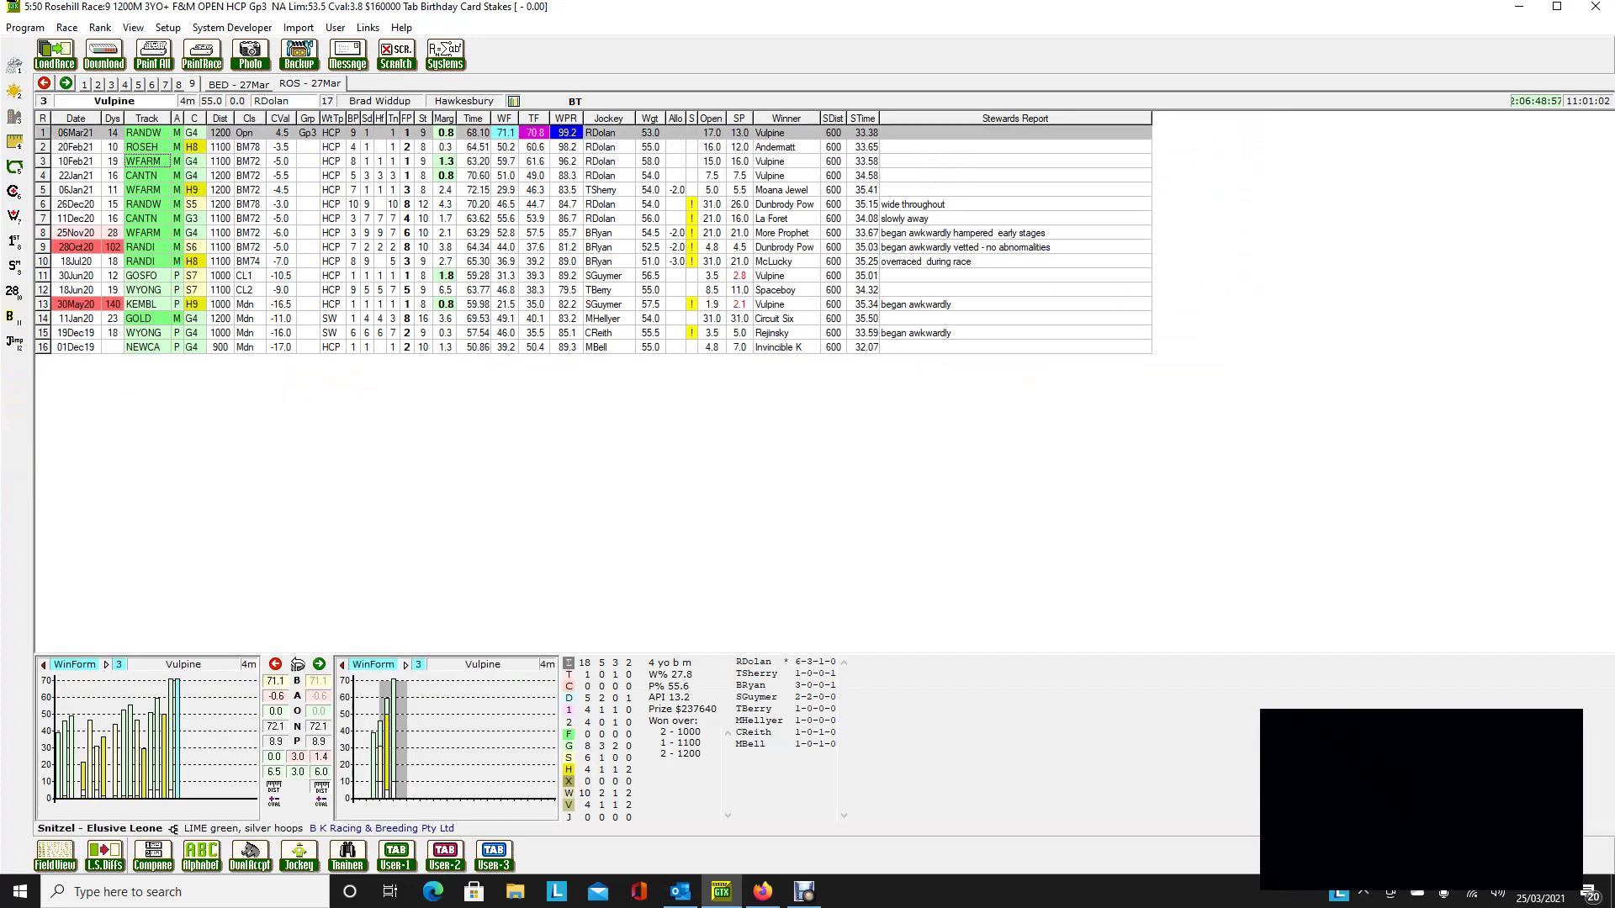
# - Examine Vulpine's earlier runs, including the 6 January start on the heavy track at Warwick Farm
pyautogui.press('Down')
pyautogui.press('Down')
pyautogui.press('Down')
pyautogui.press('Down')
pyautogui.press('Down')
pyautogui.press('Up')
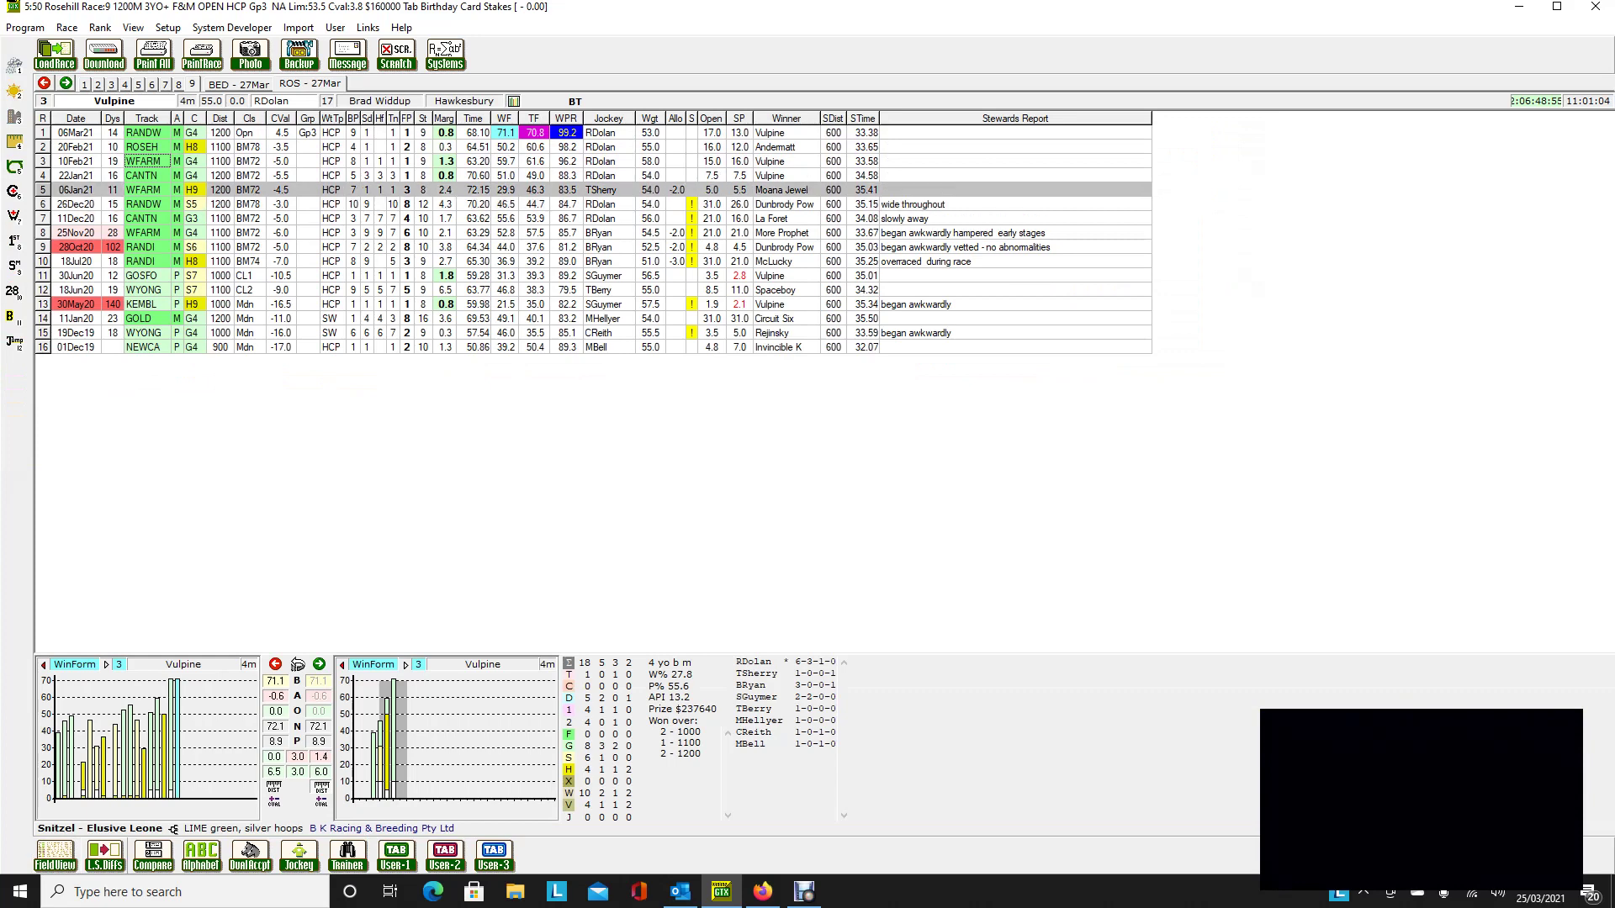
pyautogui.press('Down')
pyautogui.press('Down')
pyautogui.press('Down')
pyautogui.press('Down')
pyautogui.press('Down')
pyautogui.press('Down')
pyautogui.press('Up')
pyautogui.press('Up')
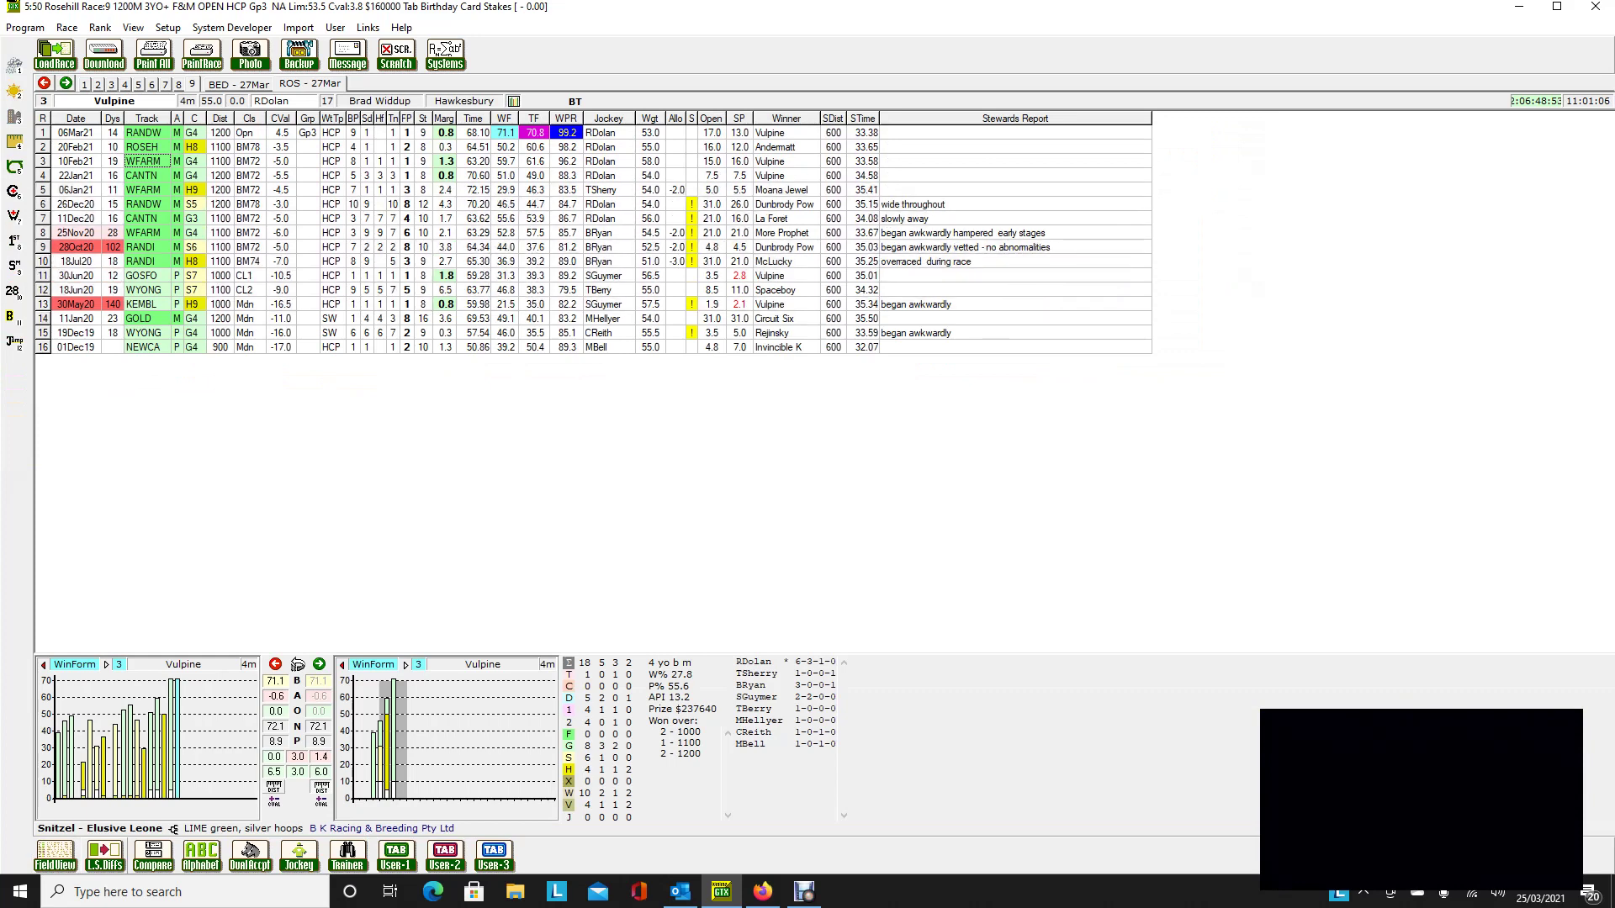
# - Switch to Seasons' form history to examine her past runs and return to the race 9 field
pyautogui.click(276, 664)
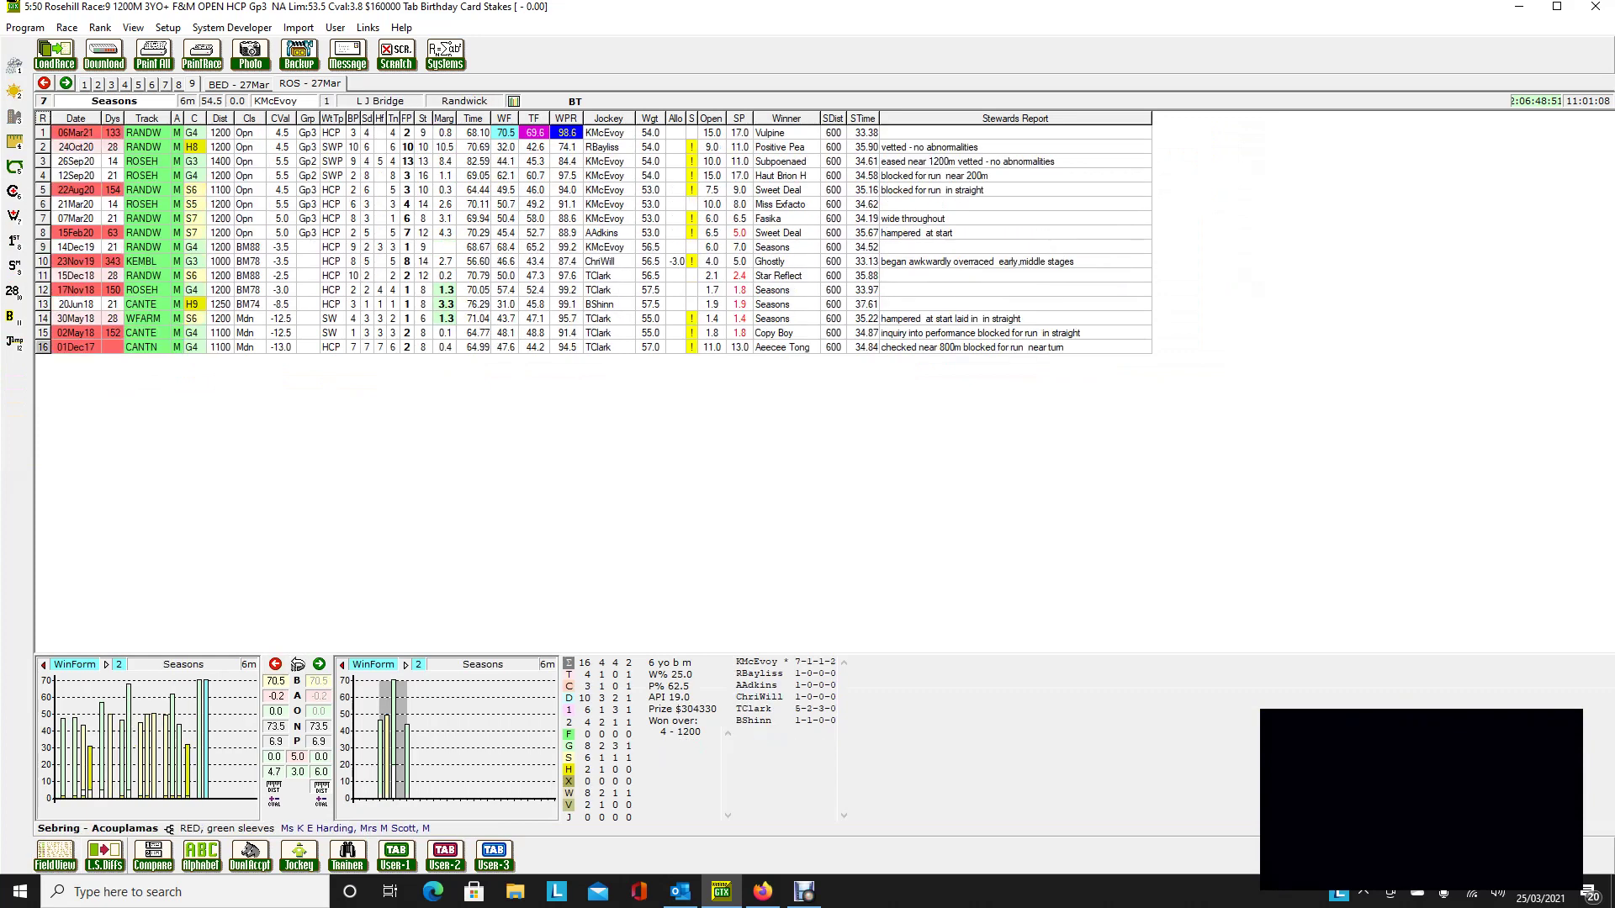
pyautogui.click(298, 665)
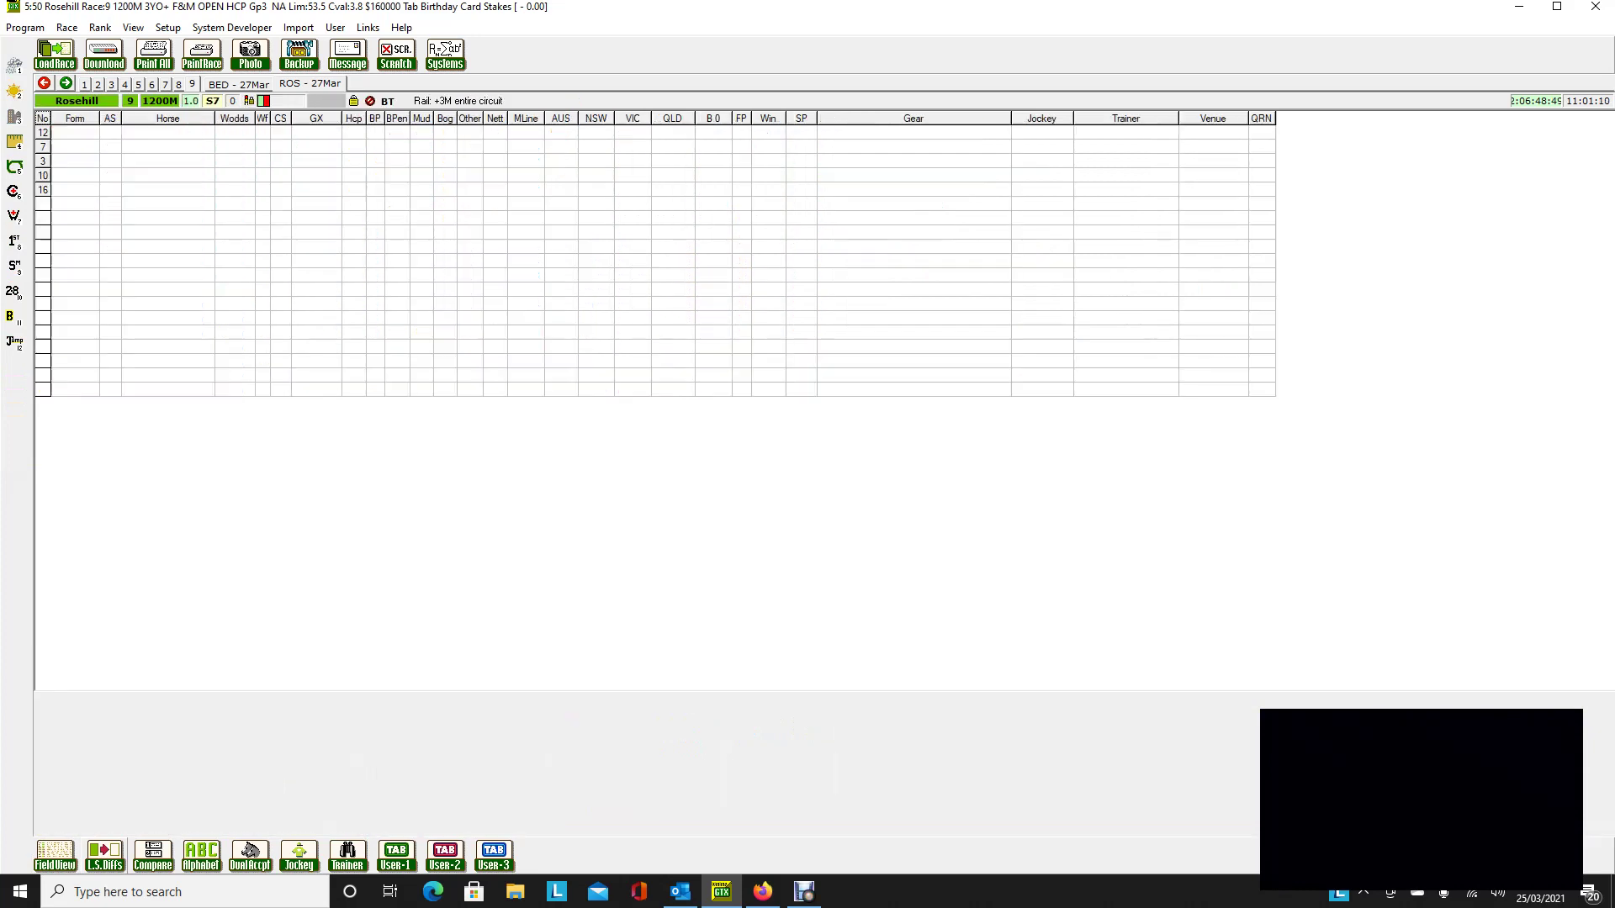